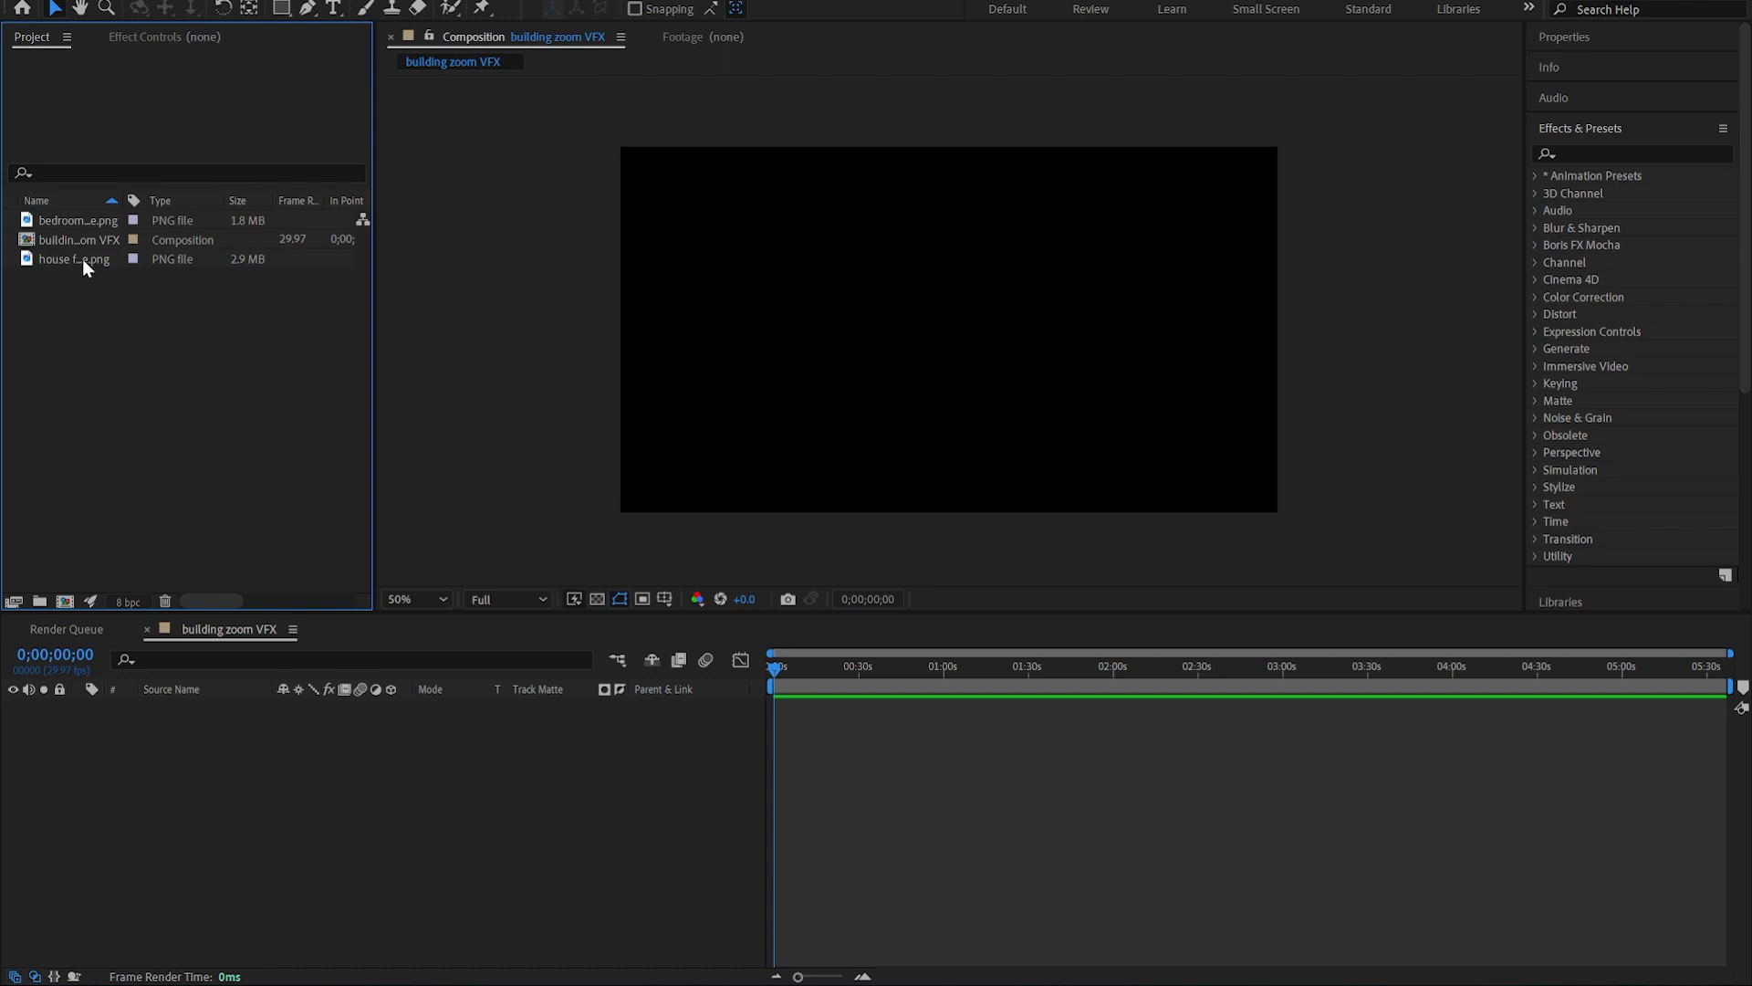
Add the house image to the building zoom VFX composition and place the bedroom image on the layer beneath it.
left_click_drag(183, 786, 183, 785)
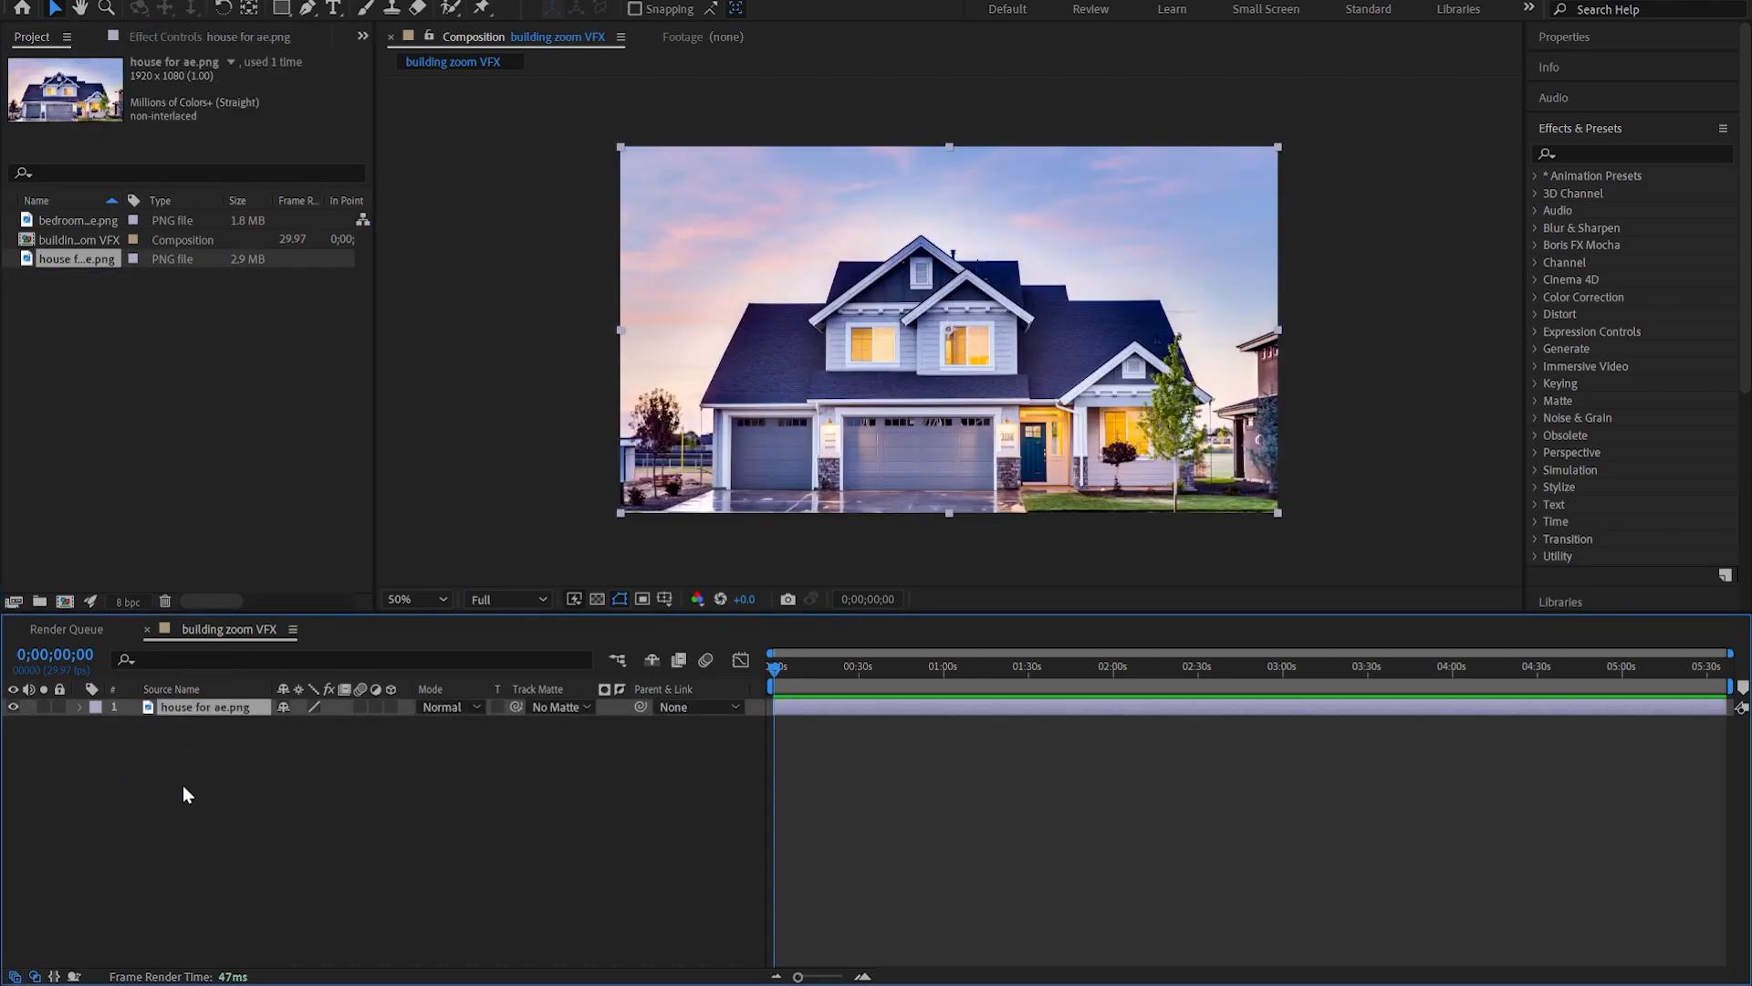
scroll(482, 407, "up", 1)
scroll(482, 407, "down", 1)
left_click(482, 407)
left_click_drag(89, 215, 265, 752)
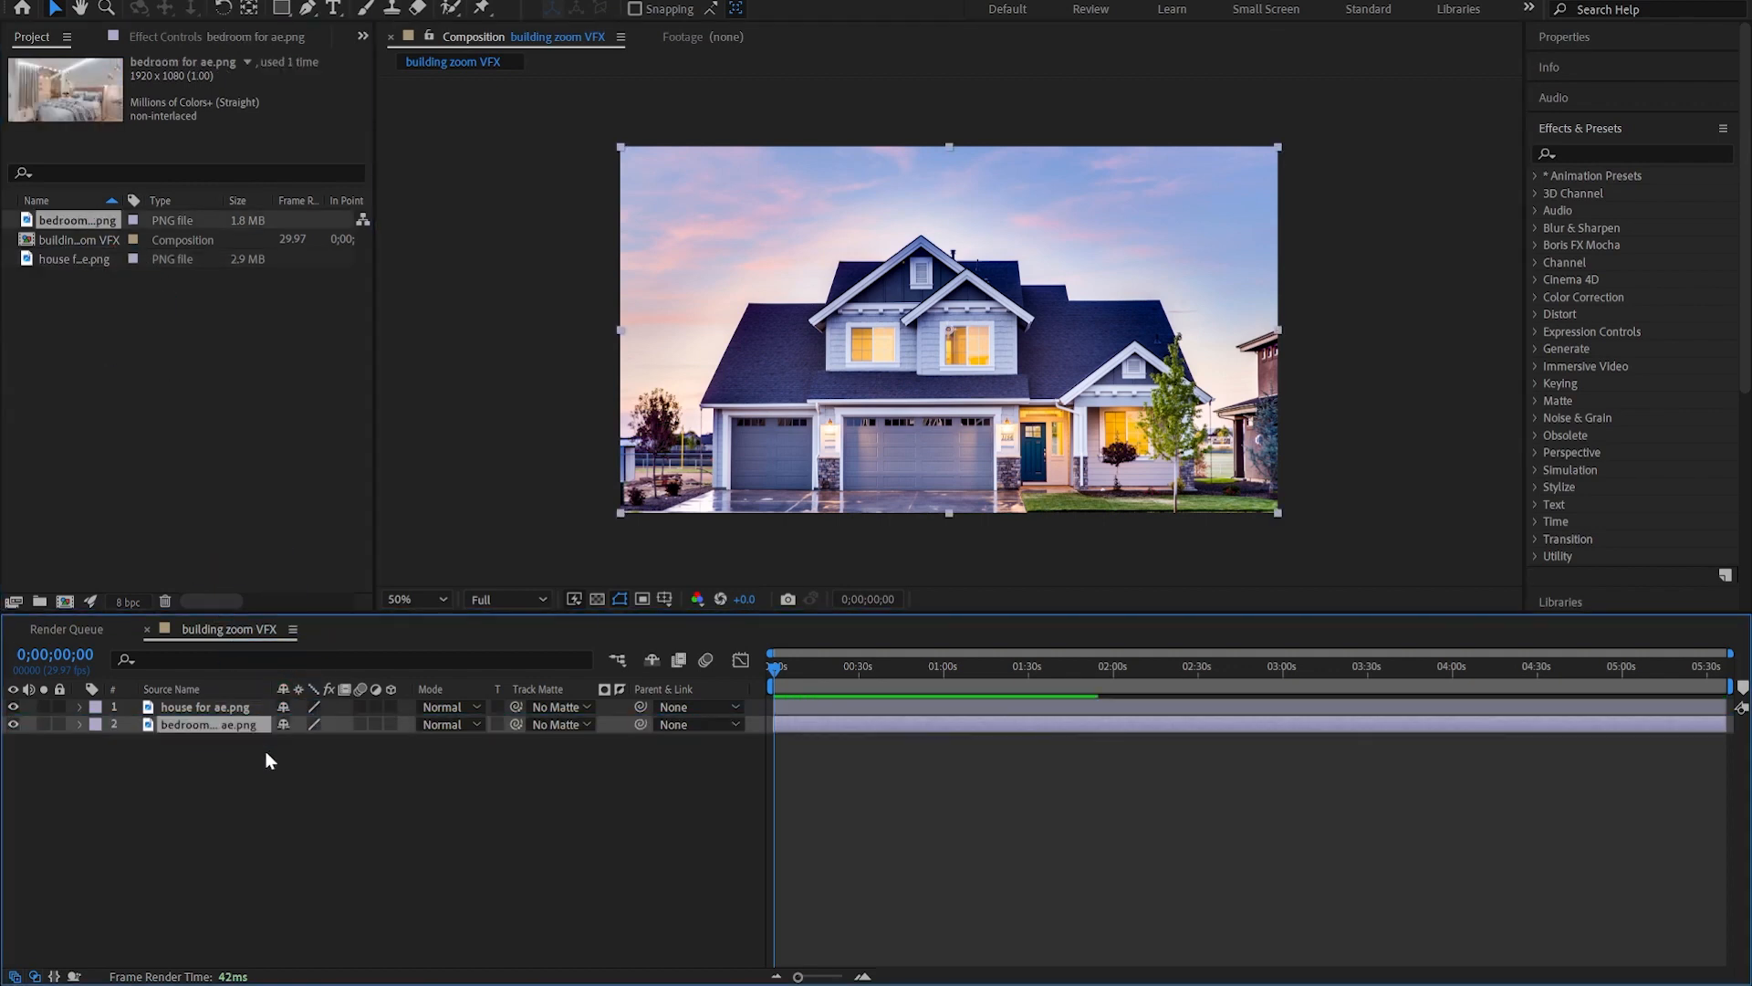
left_click(12, 707)
left_click(12, 707)
Draw a rectangular mask on the house layer over the upper-left pane of the right upstairs window.
scroll(681, 402, "up", 1)
left_click(206, 706)
key("q")
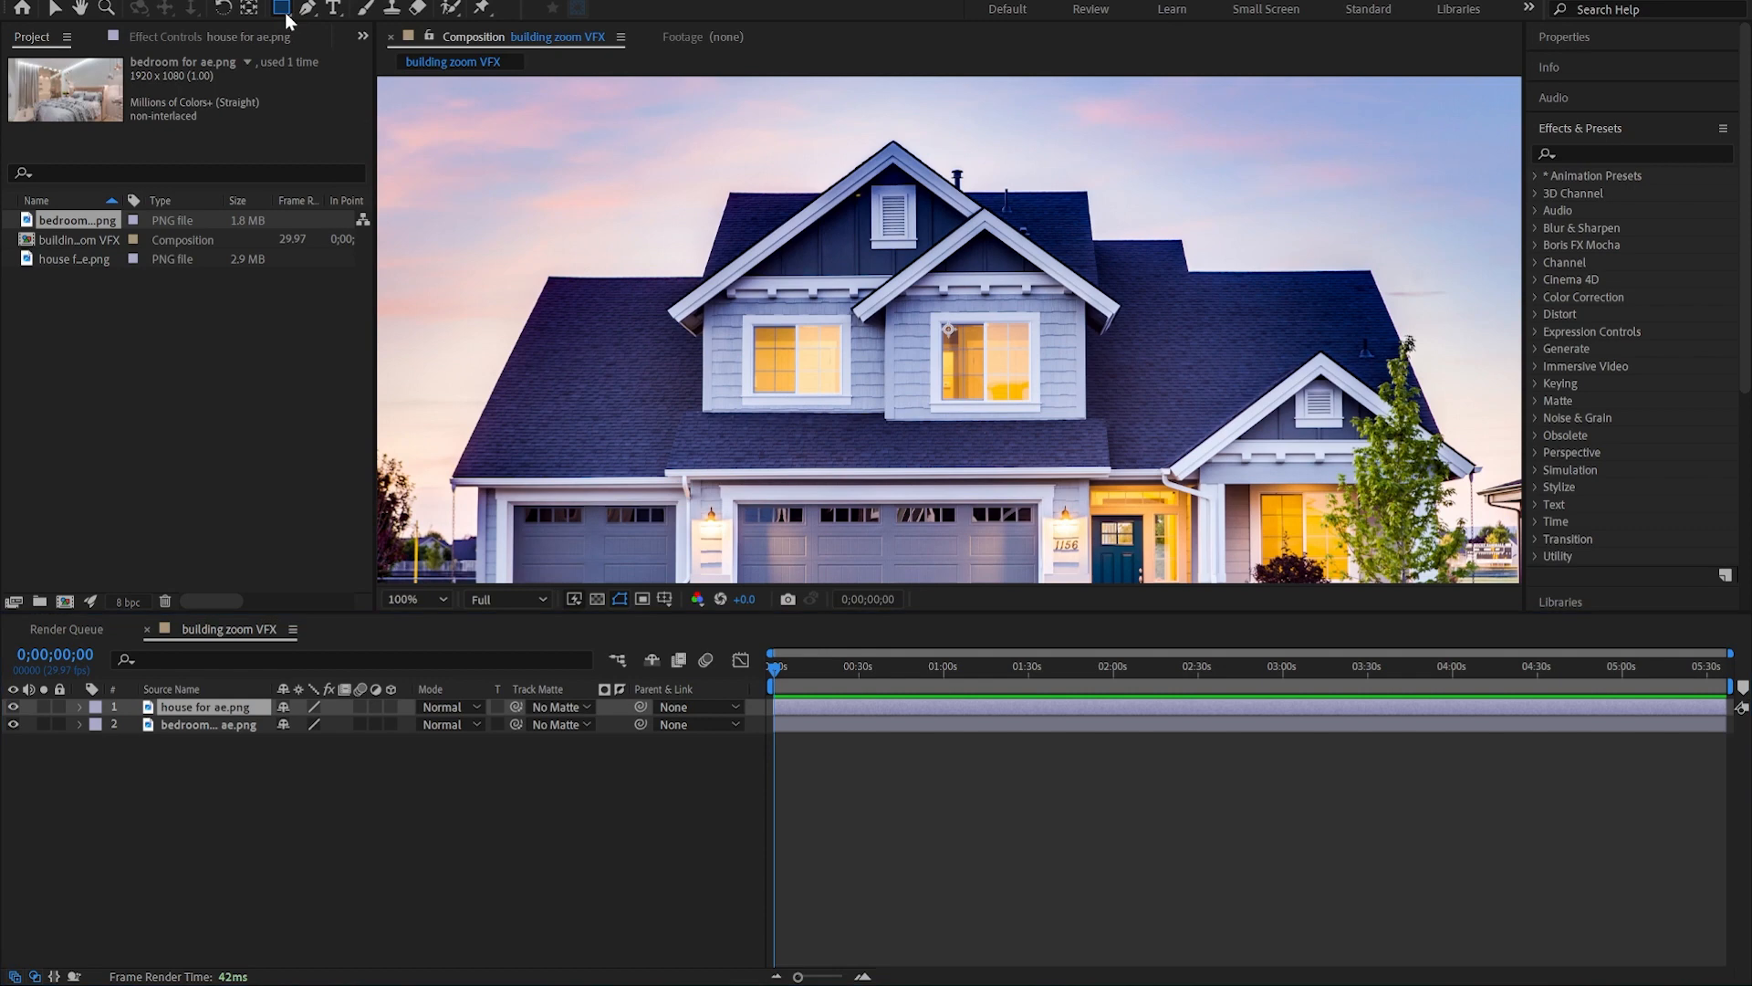
key("period")
key("period")
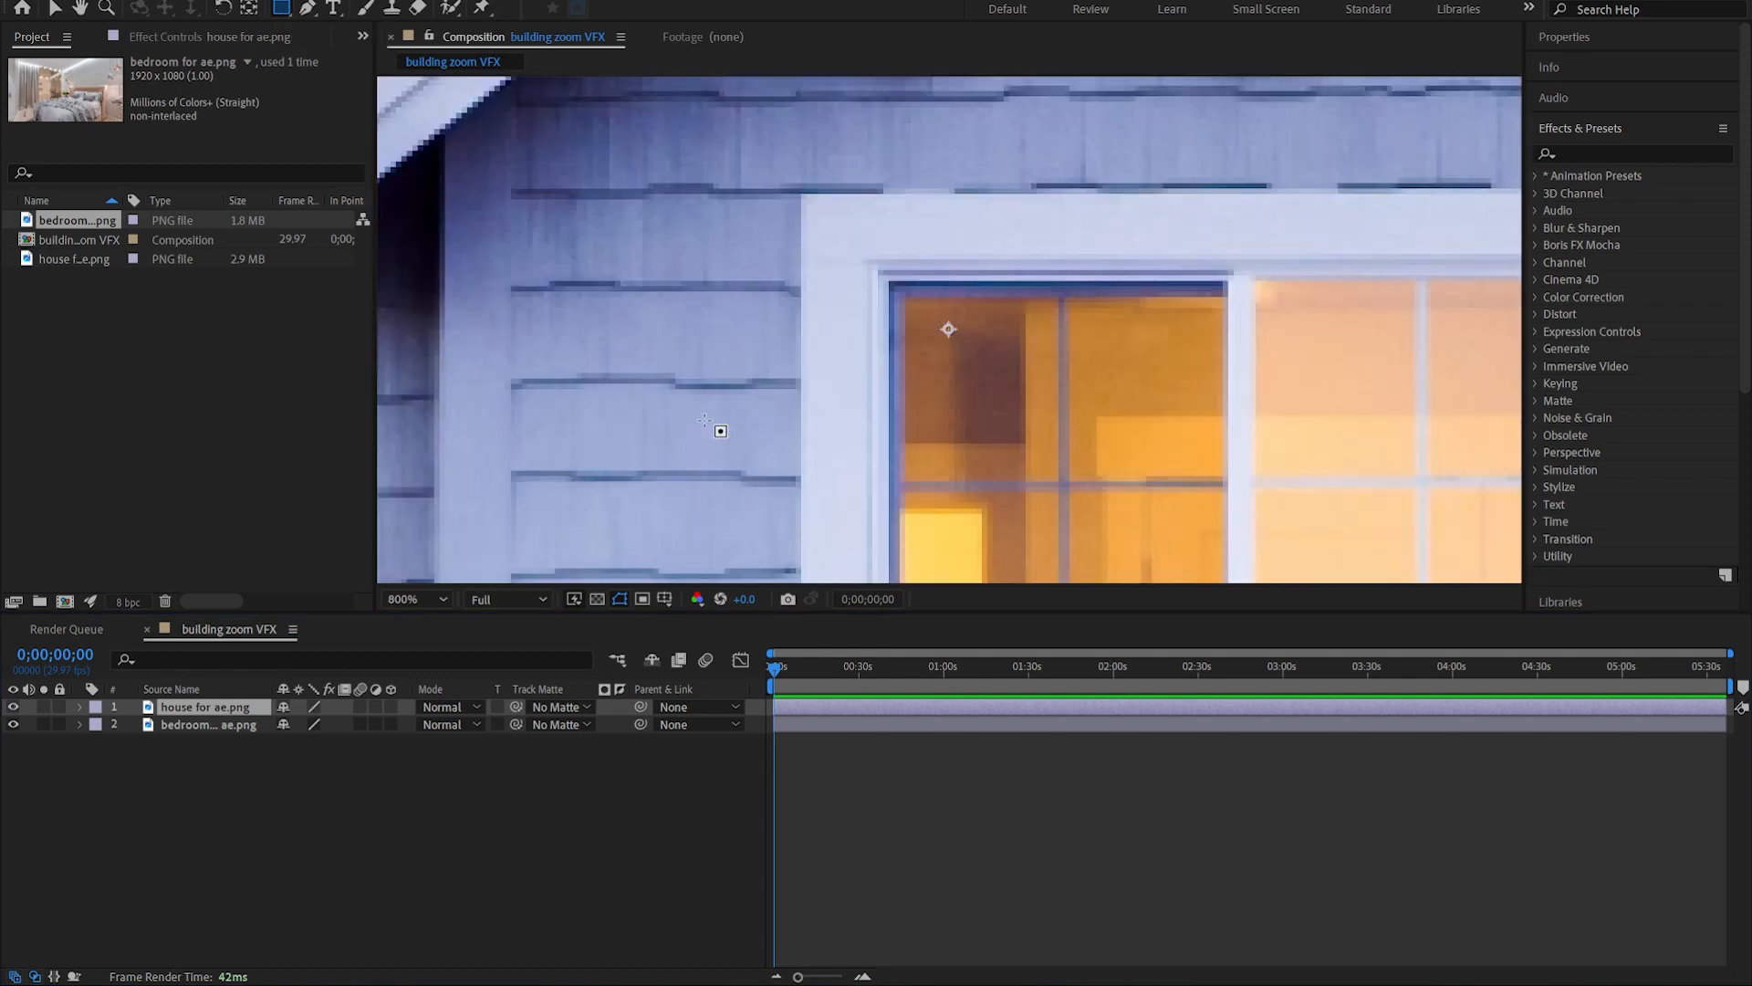
key("period")
left_click_drag(905, 300, 1060, 484)
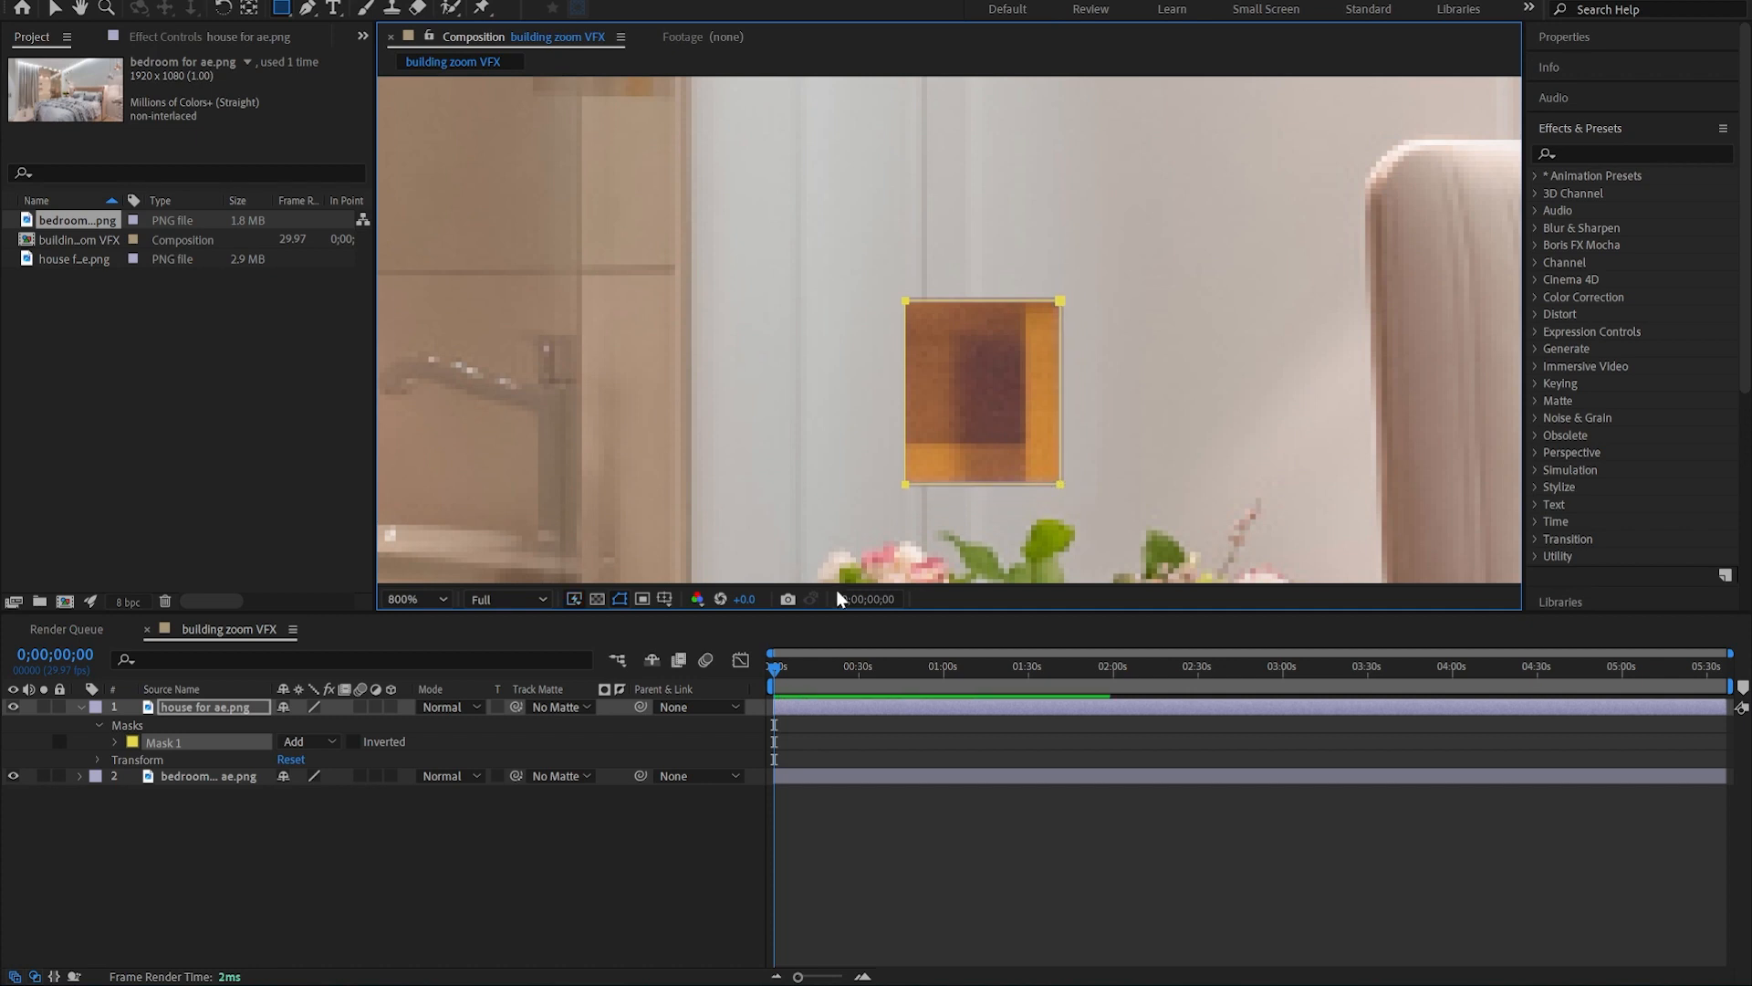
Set the house layer's window mask mode to Subtract so the bedroom shows through the pane.
left_click(320, 744)
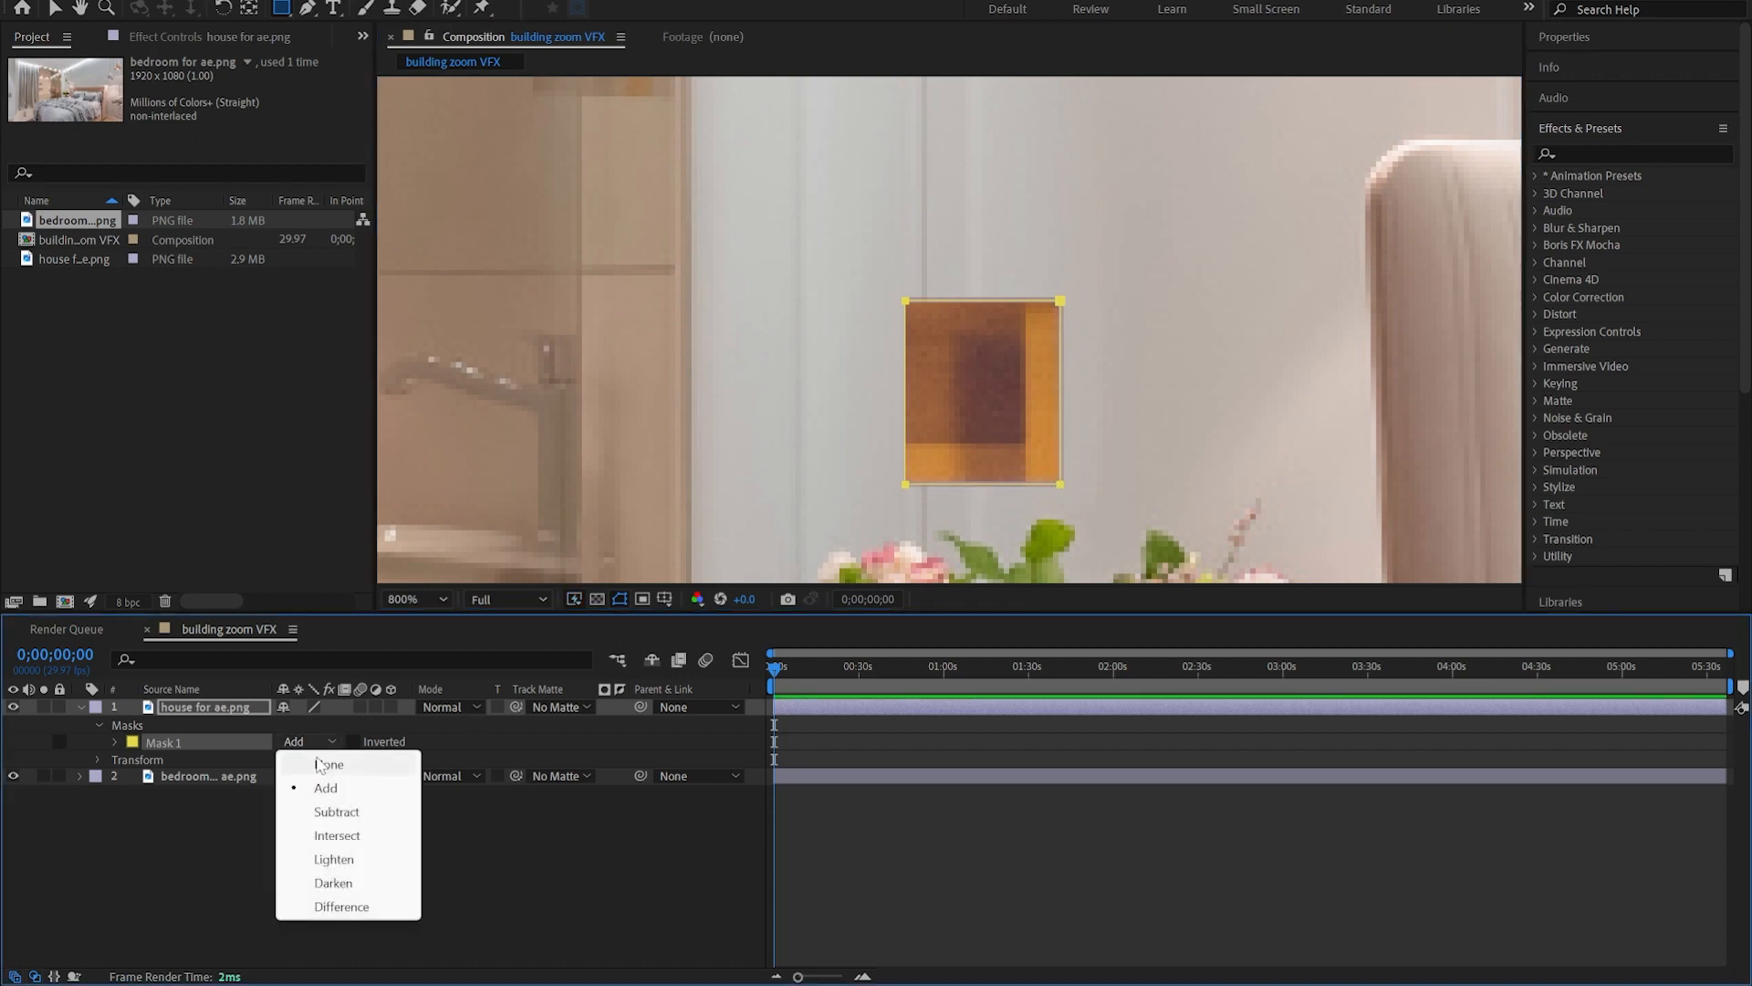
left_click(329, 815)
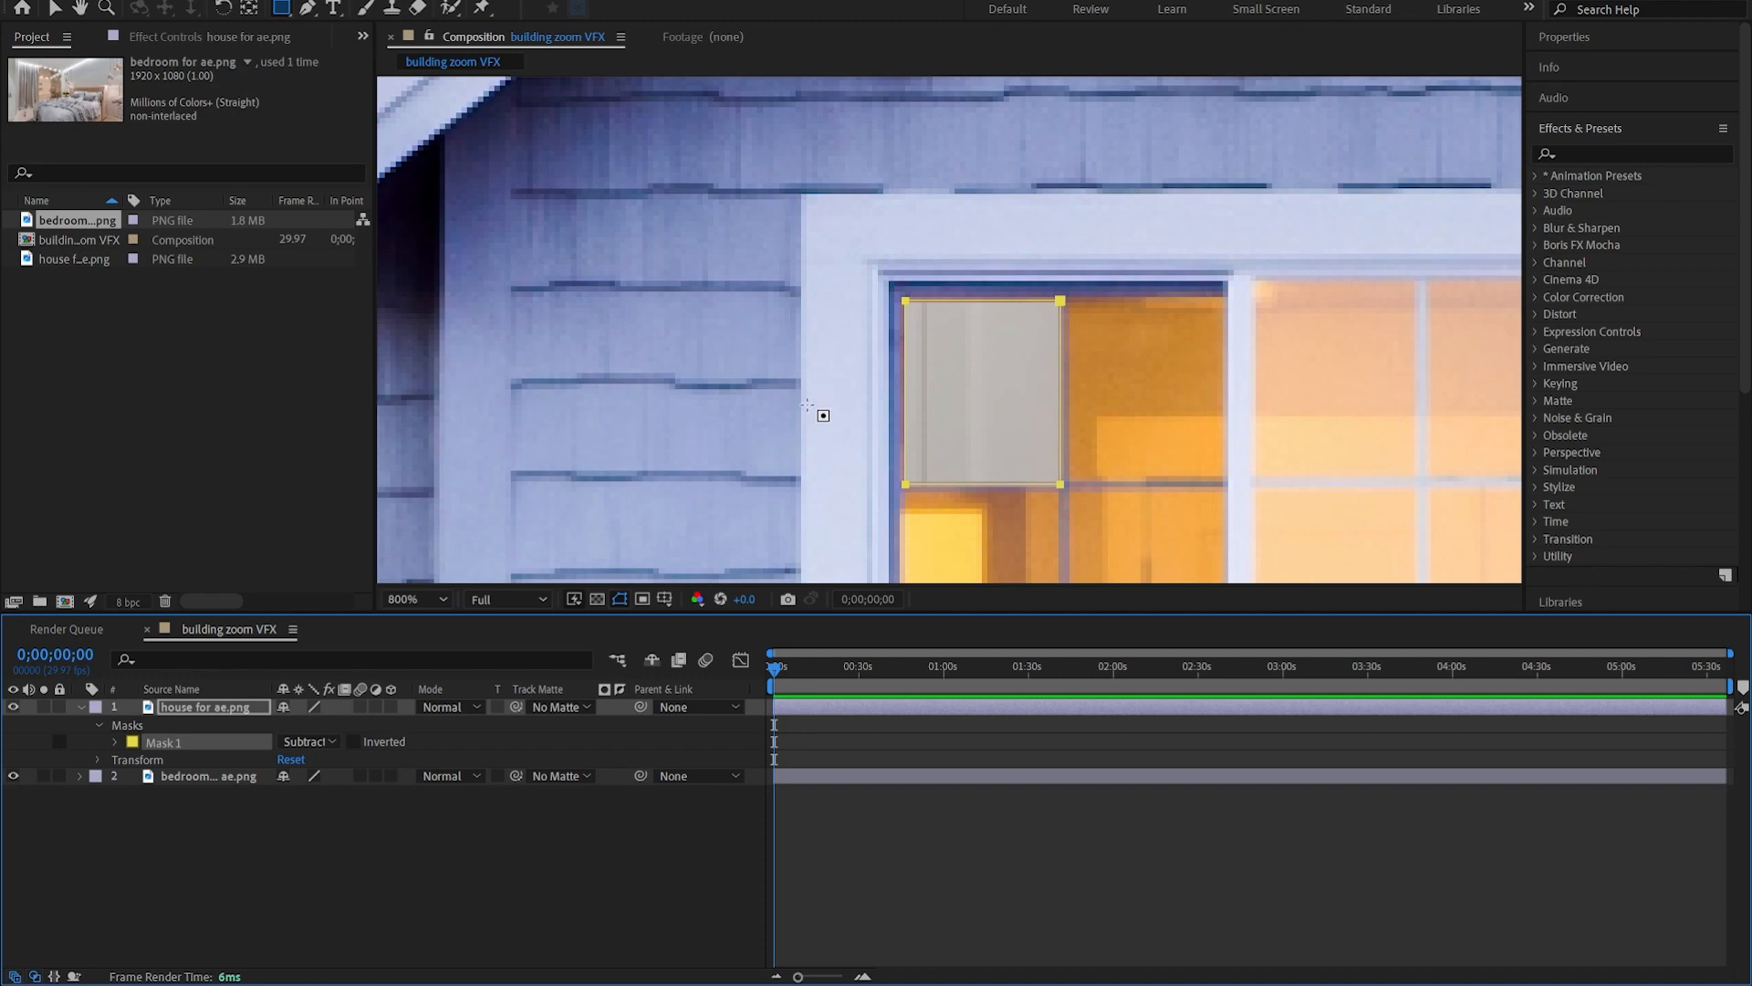
scroll(807, 404, "down", 5)
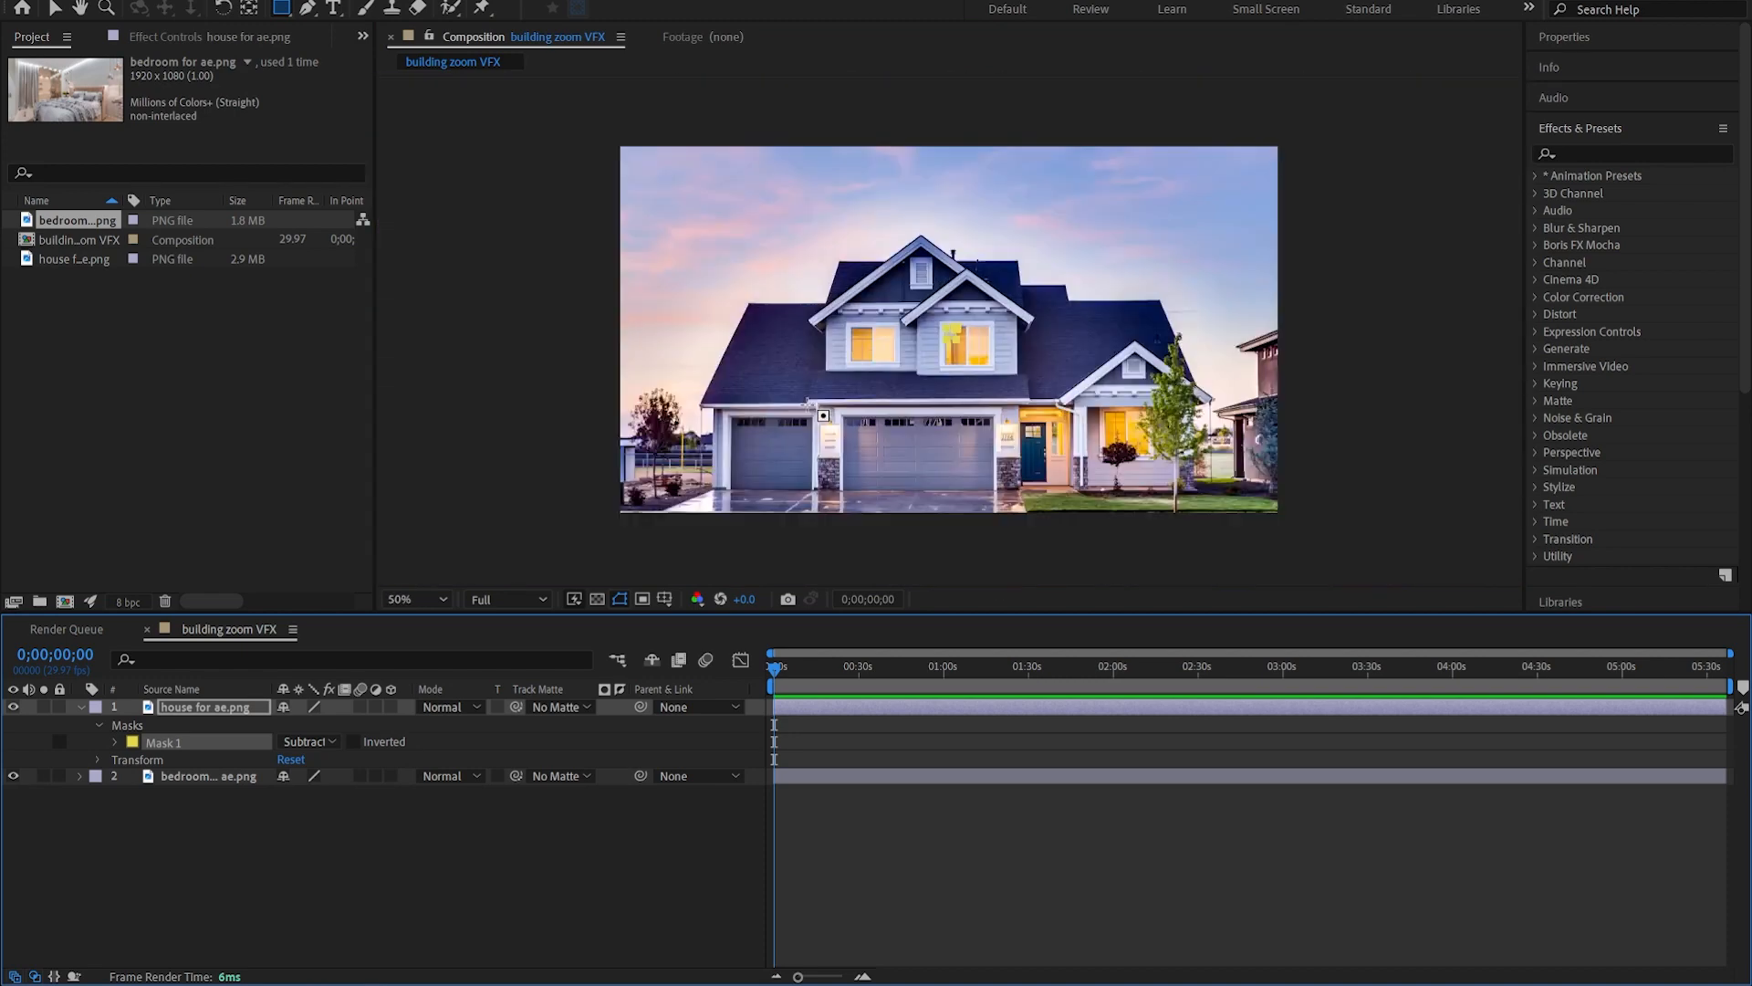
Make the house and bedroom layers 3D and add a camera to the composition with its default settings.
left_click(55, 9)
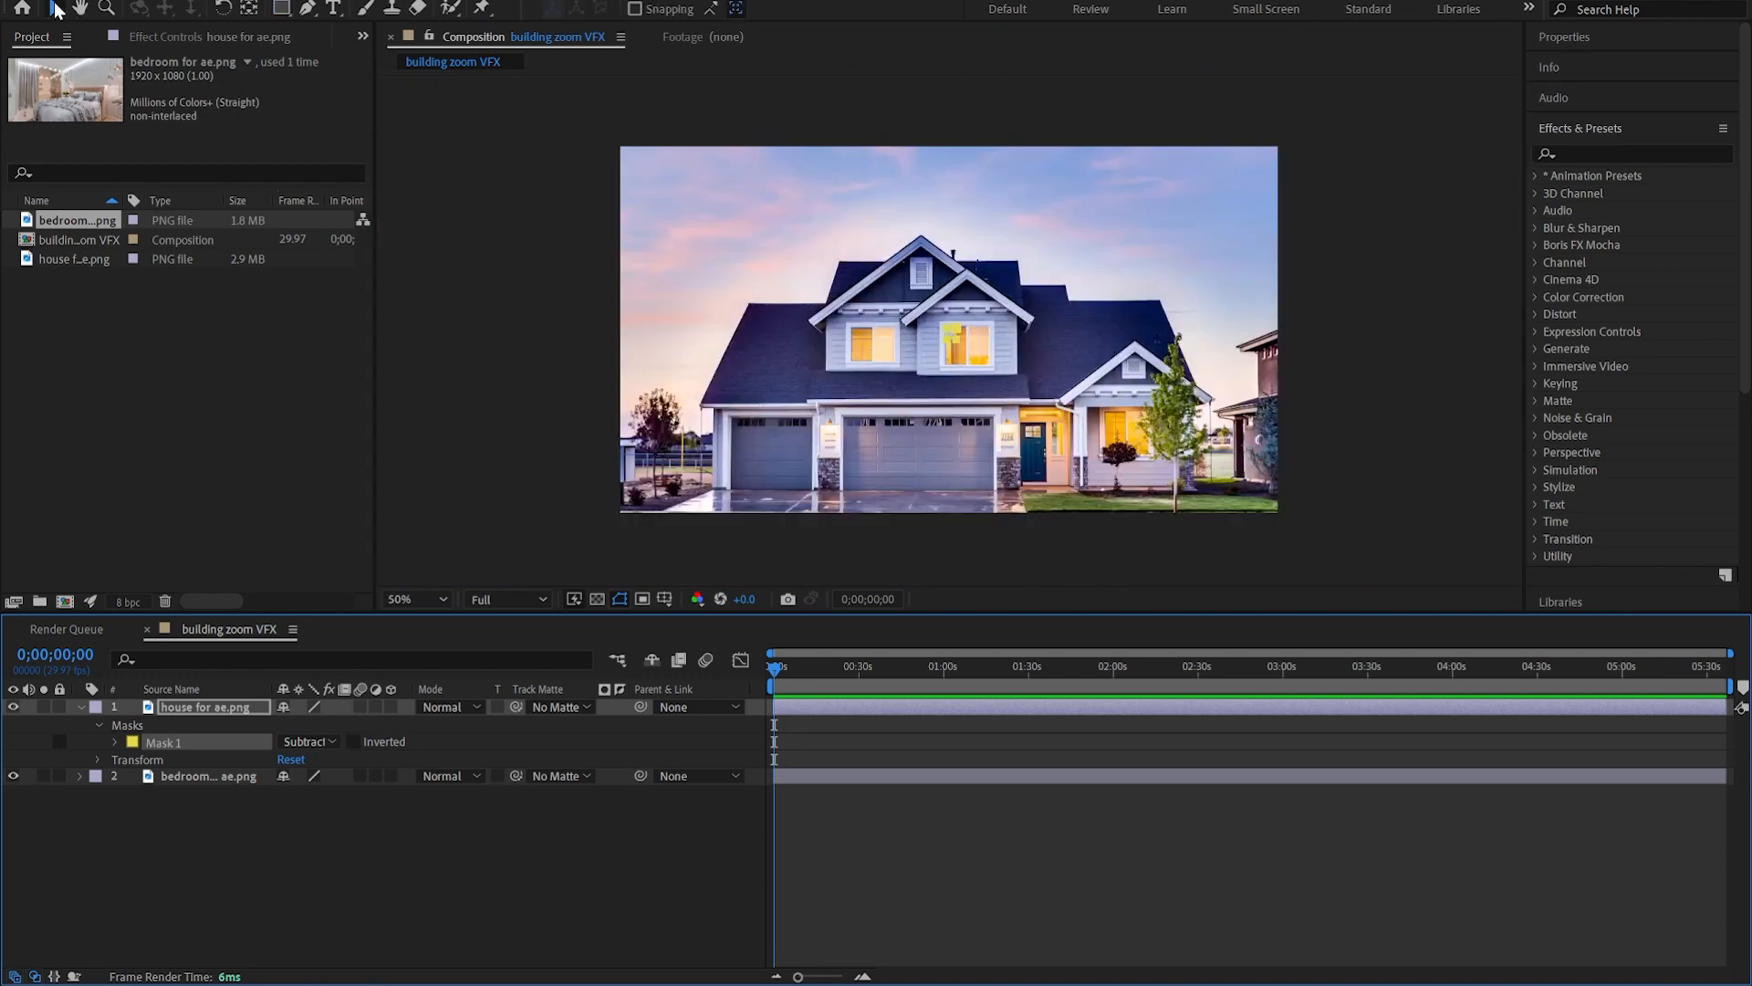
left_click(390, 707)
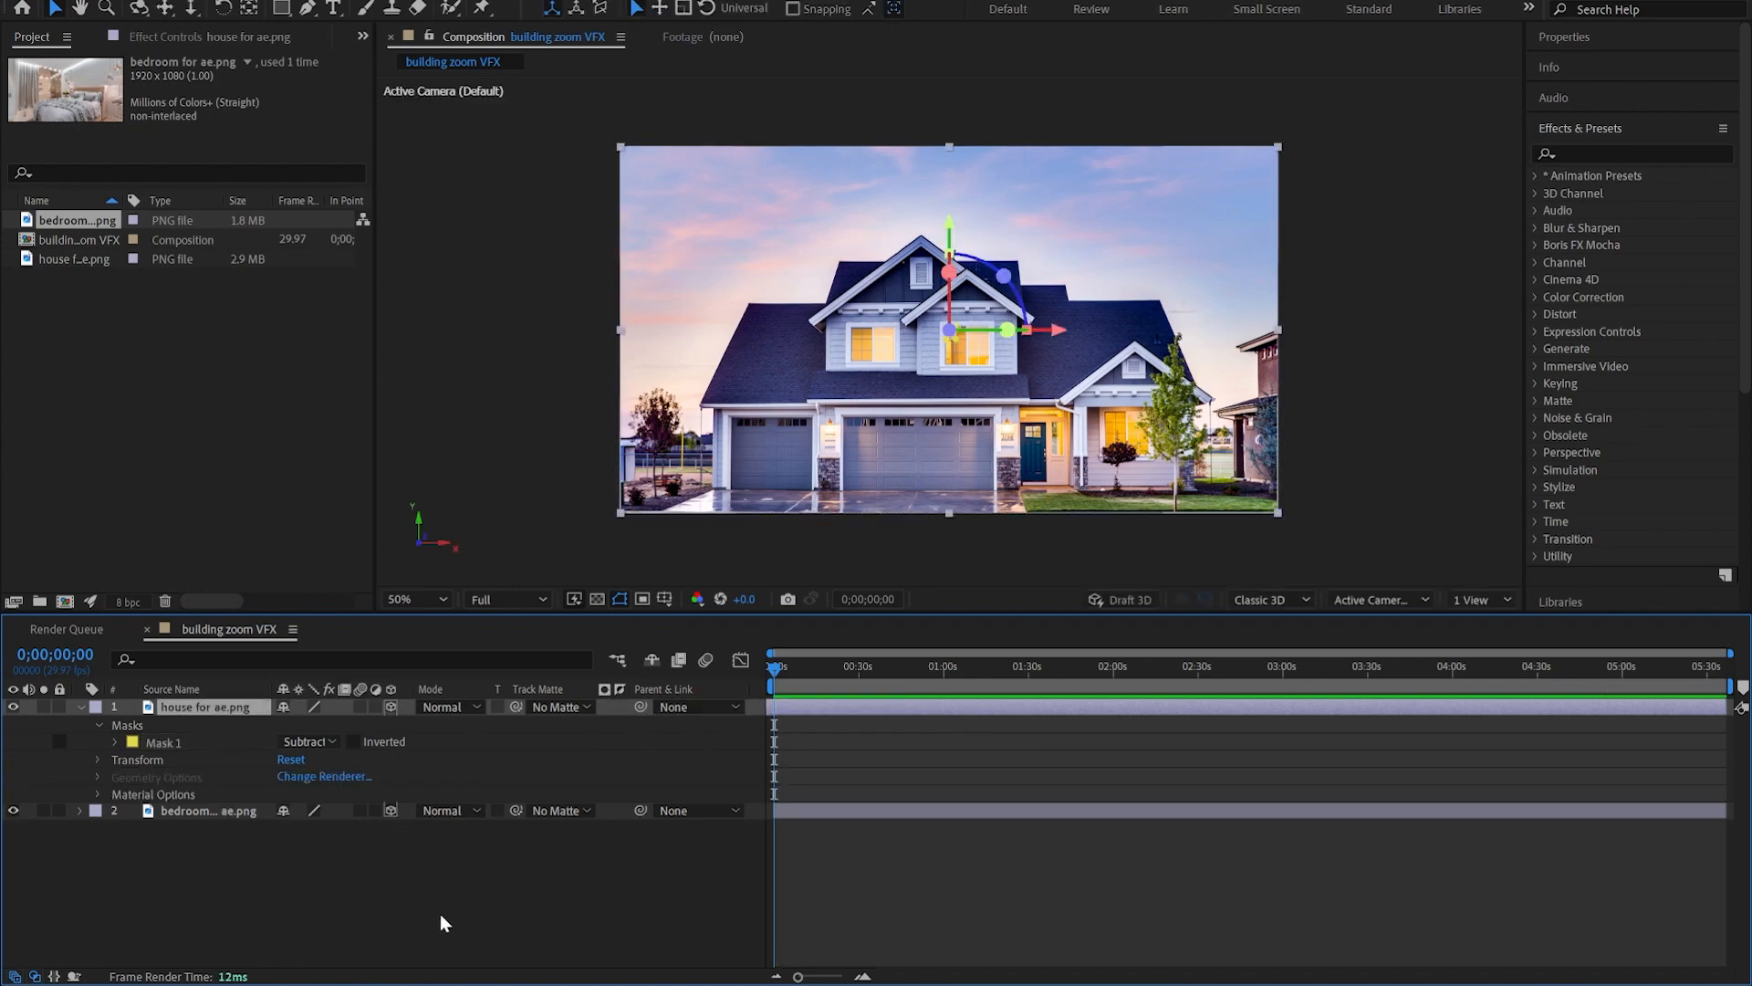
key("ctrl+alt+shift+c")
key("Return")
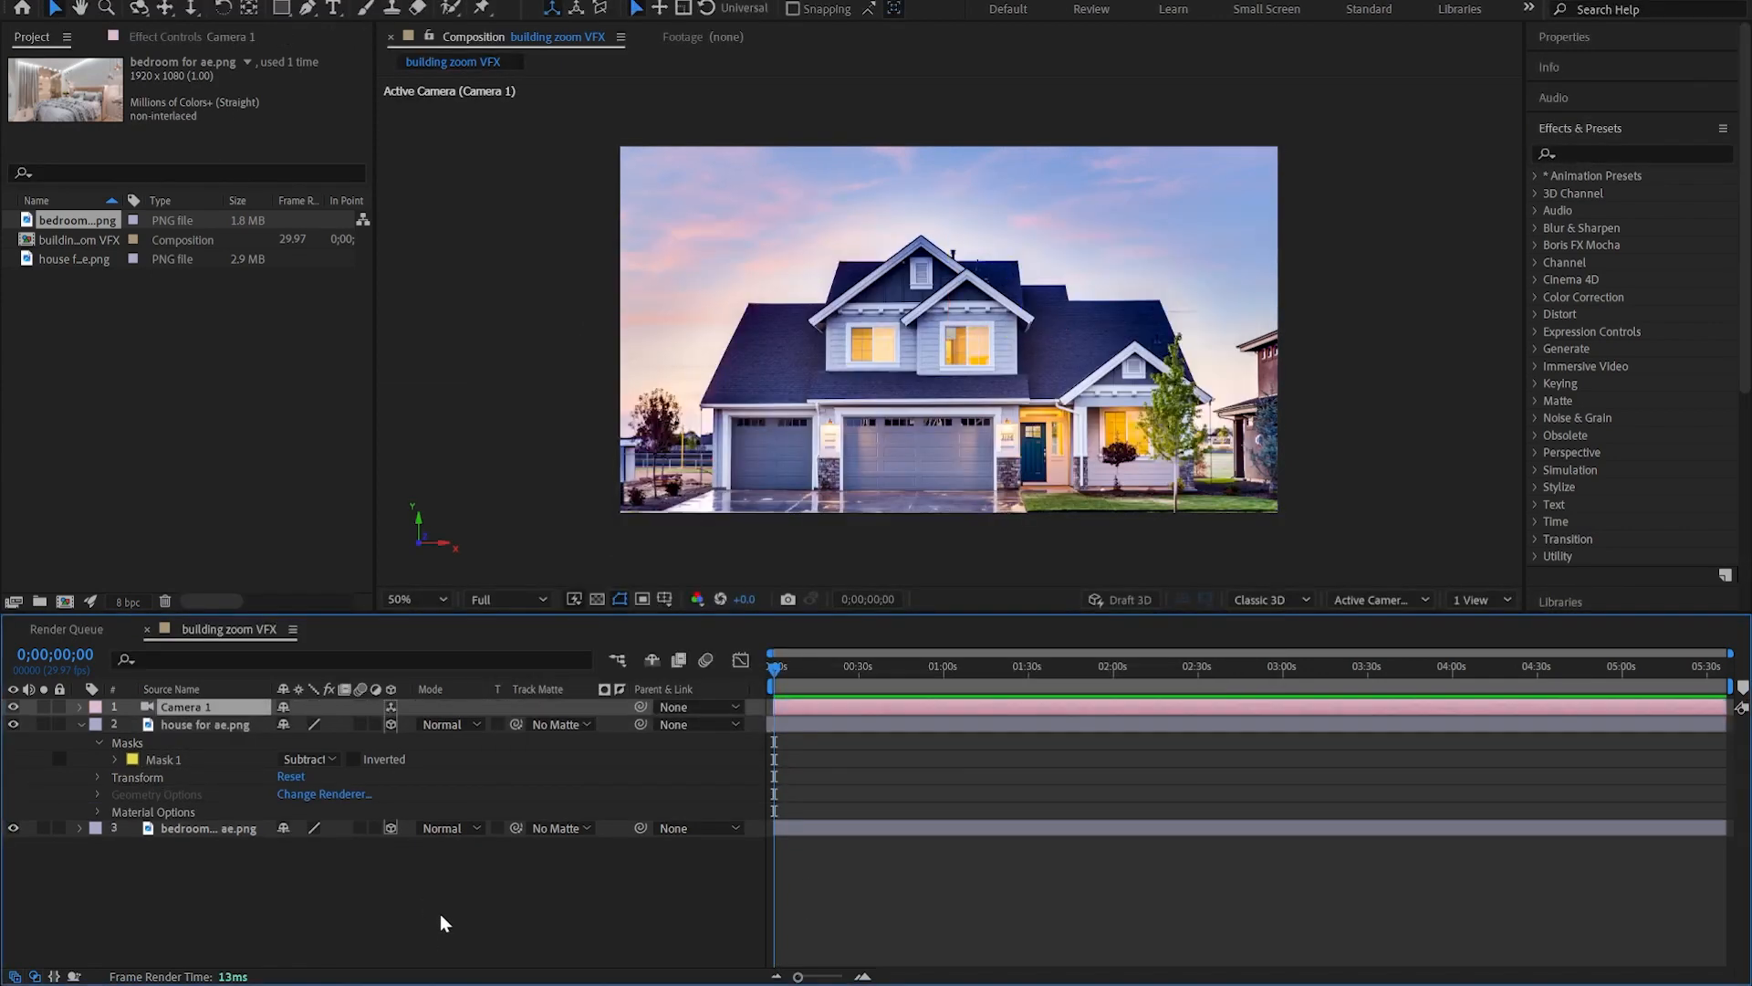
Add a null object, make it a 3D layer and reveal its Position property.
key("ctrl+alt+shift+y")
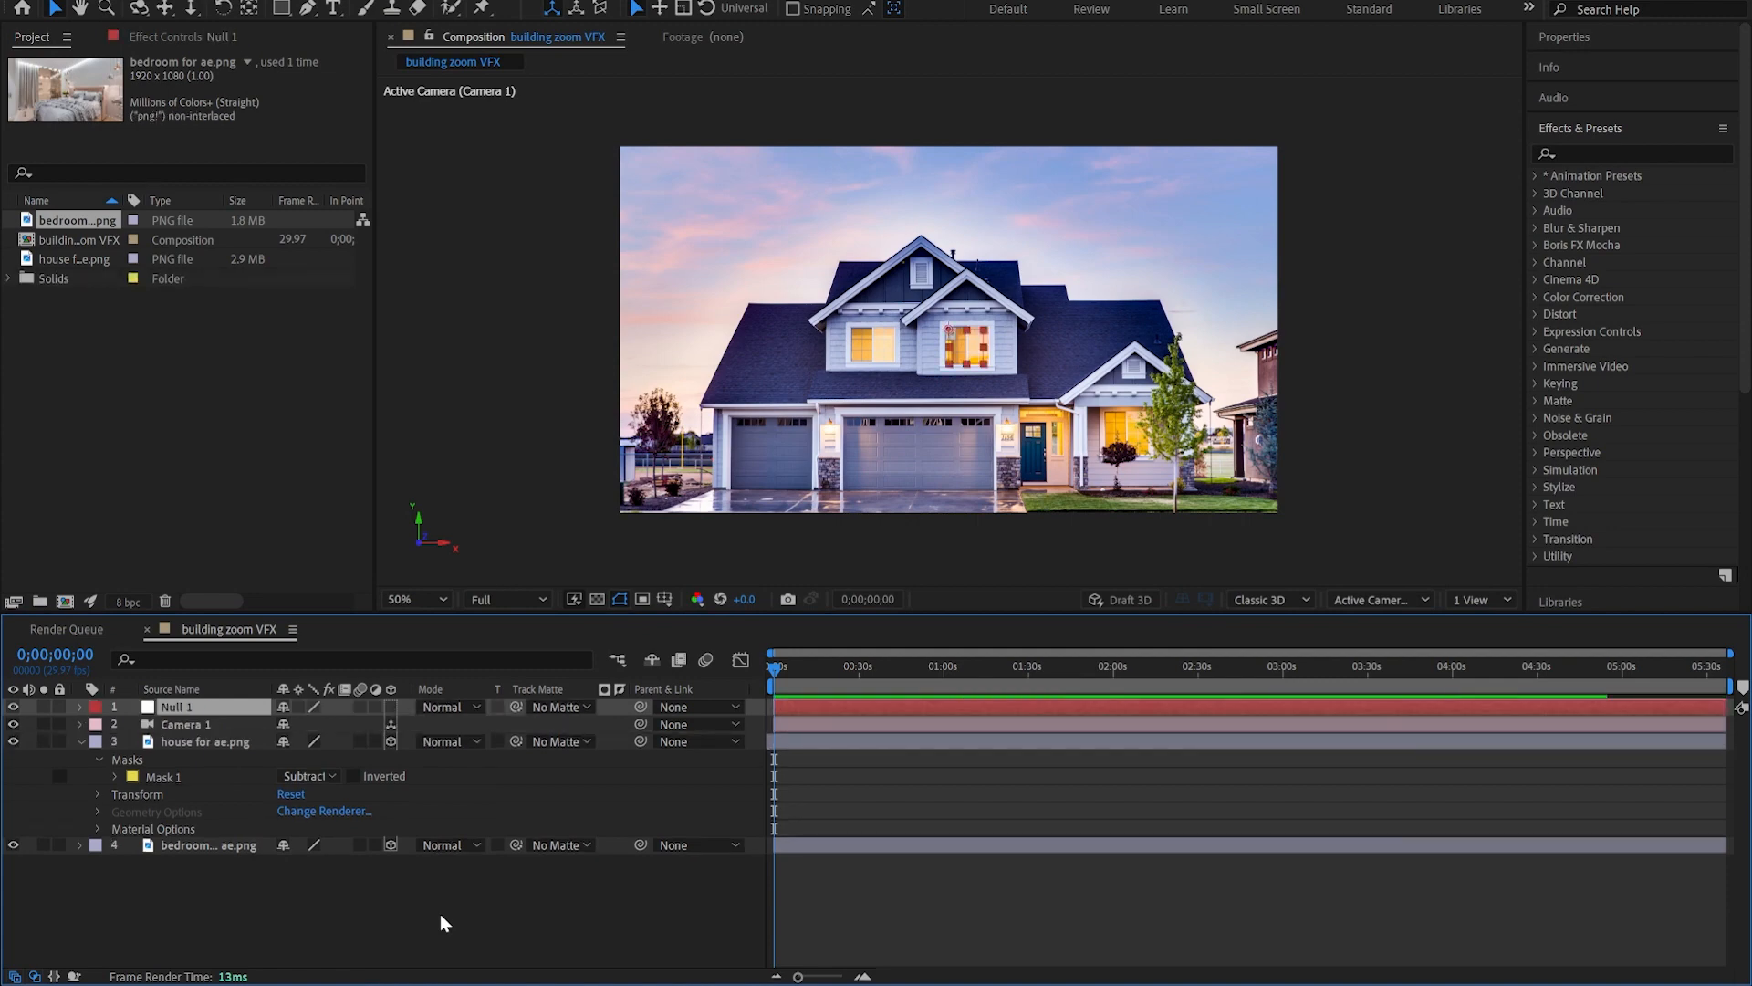
left_click(391, 708)
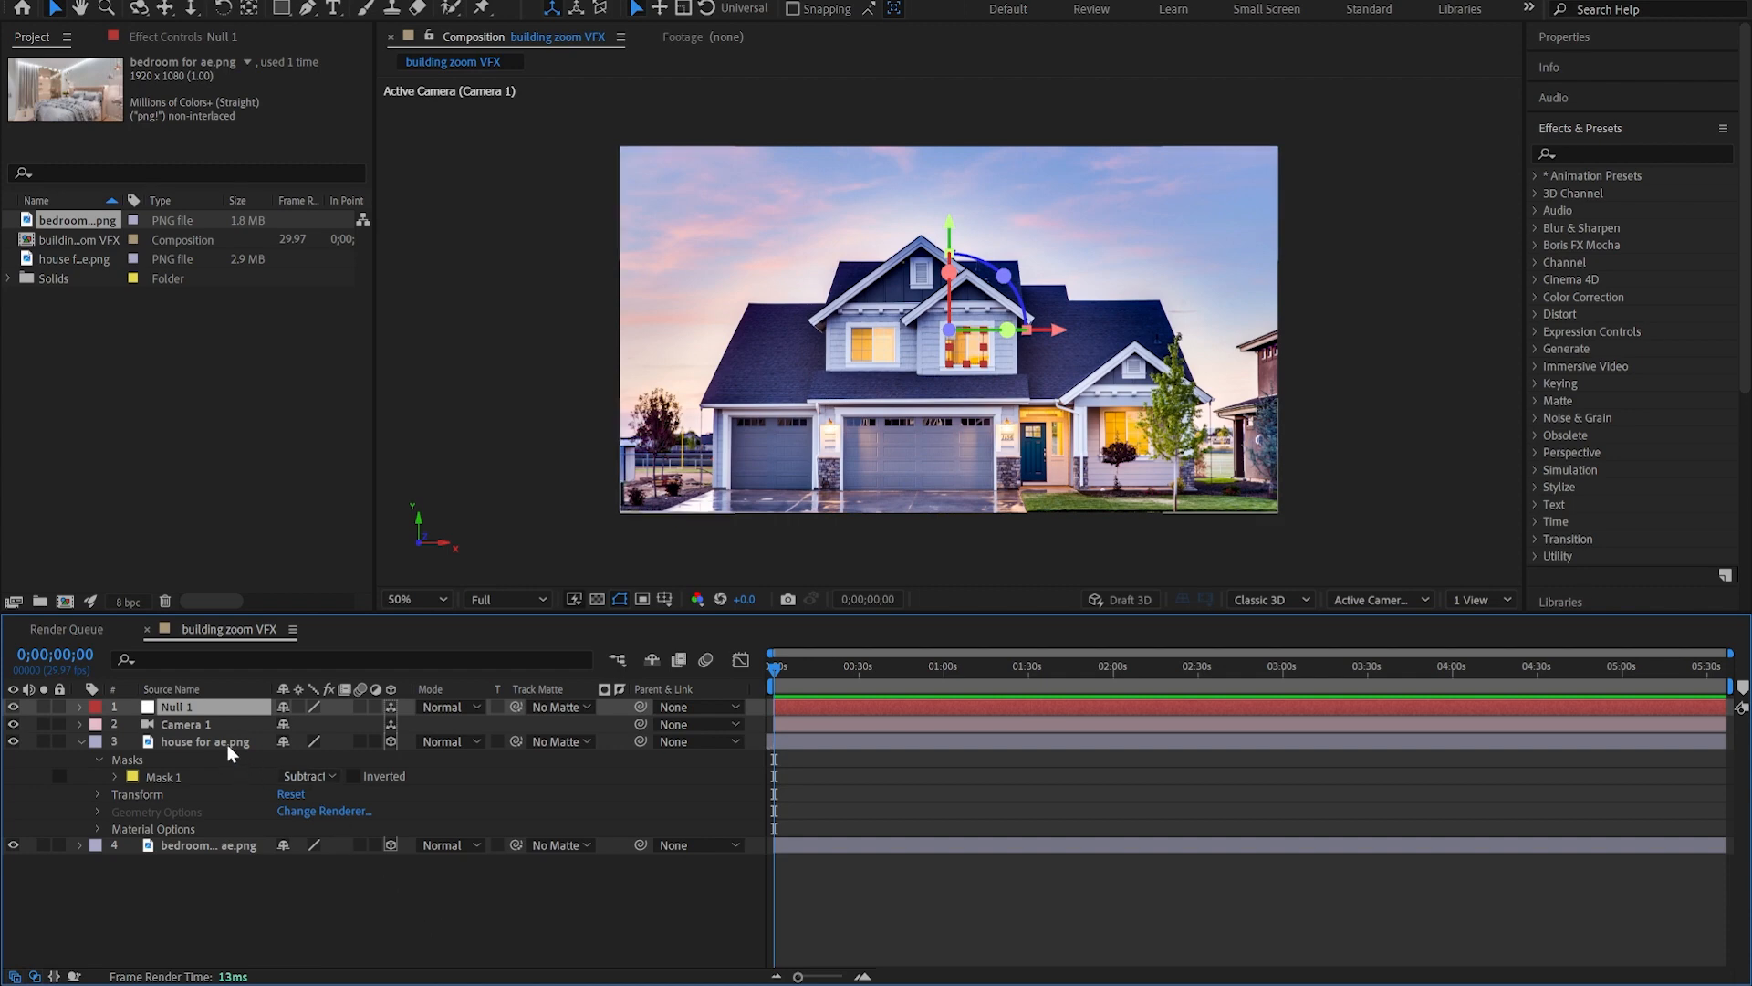
key("p")
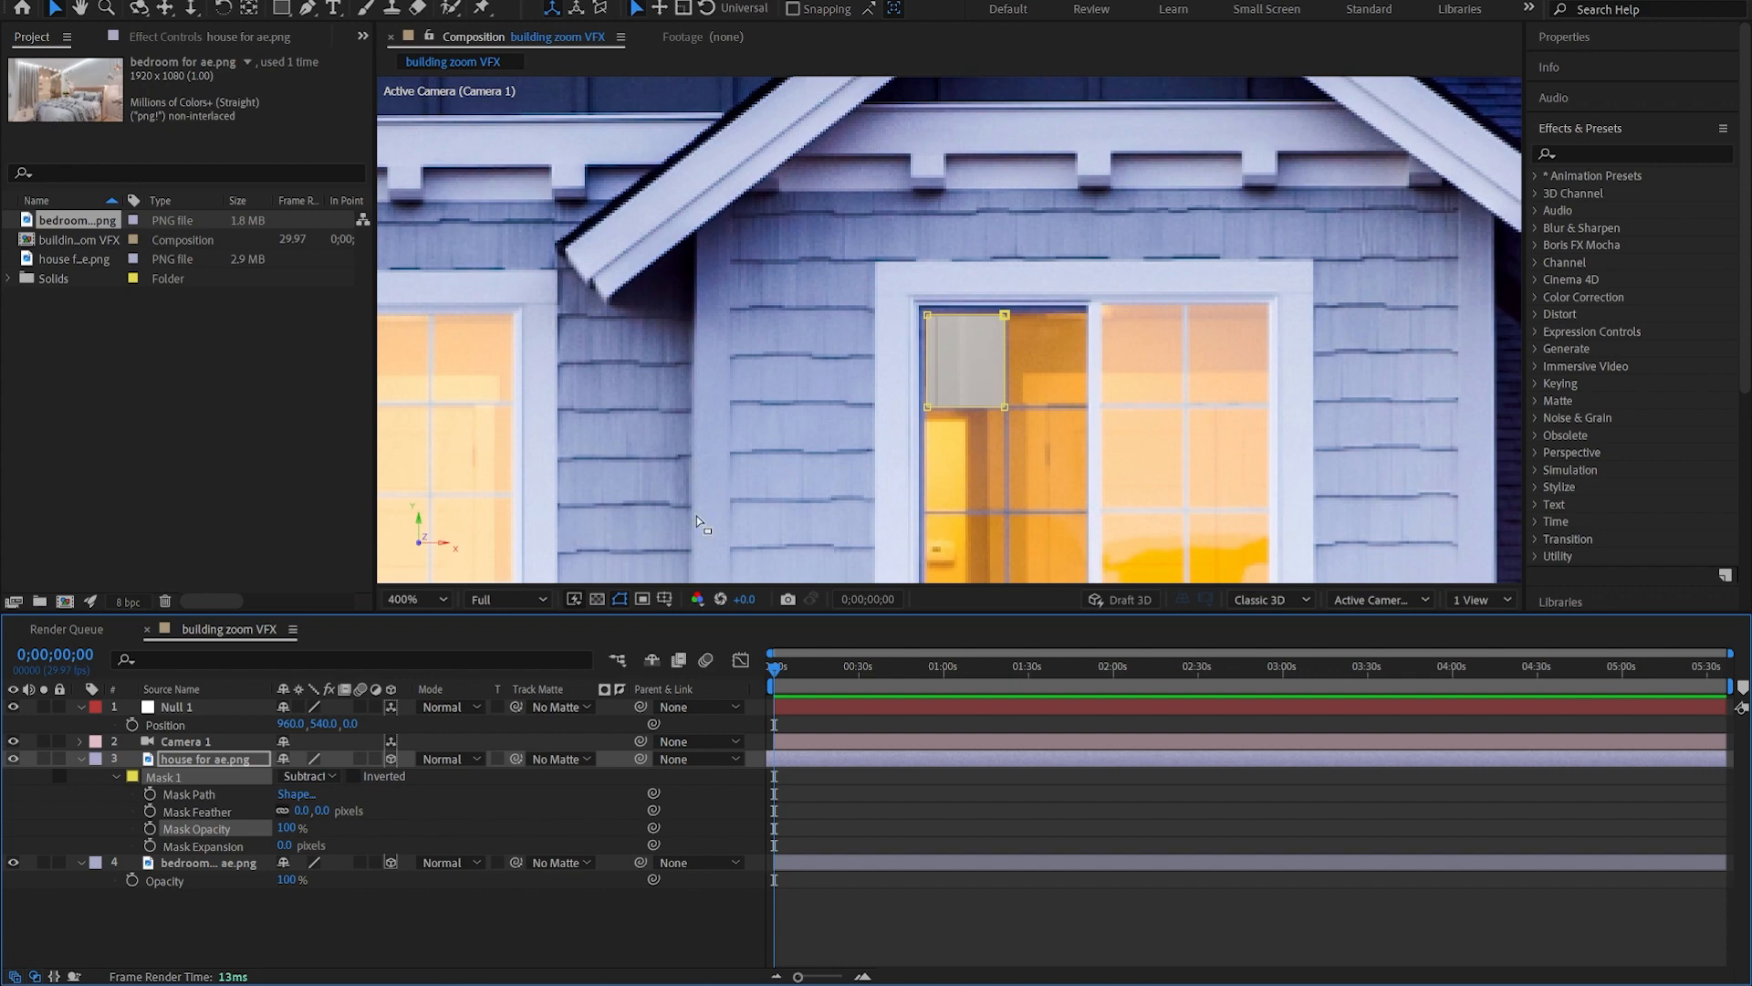
Duplicate the house layer and delete the mask from the upper copy so it covers the cut-out pane.
left_click(246, 758)
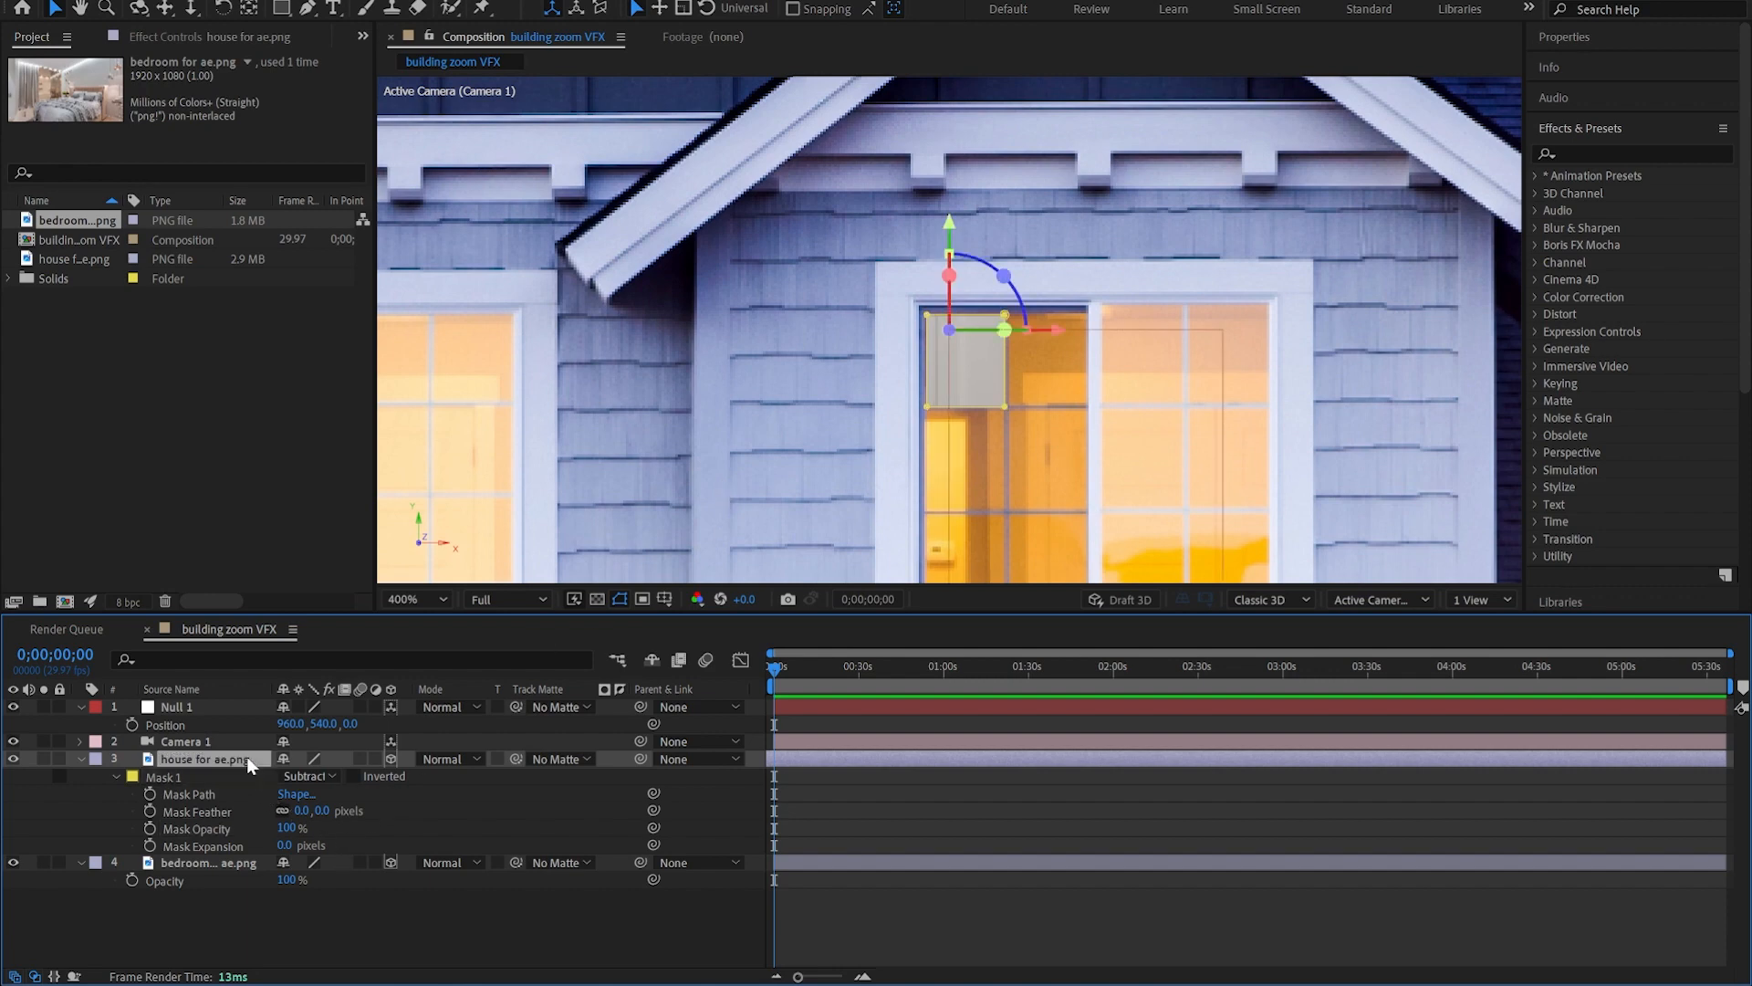
key("ctrl+d")
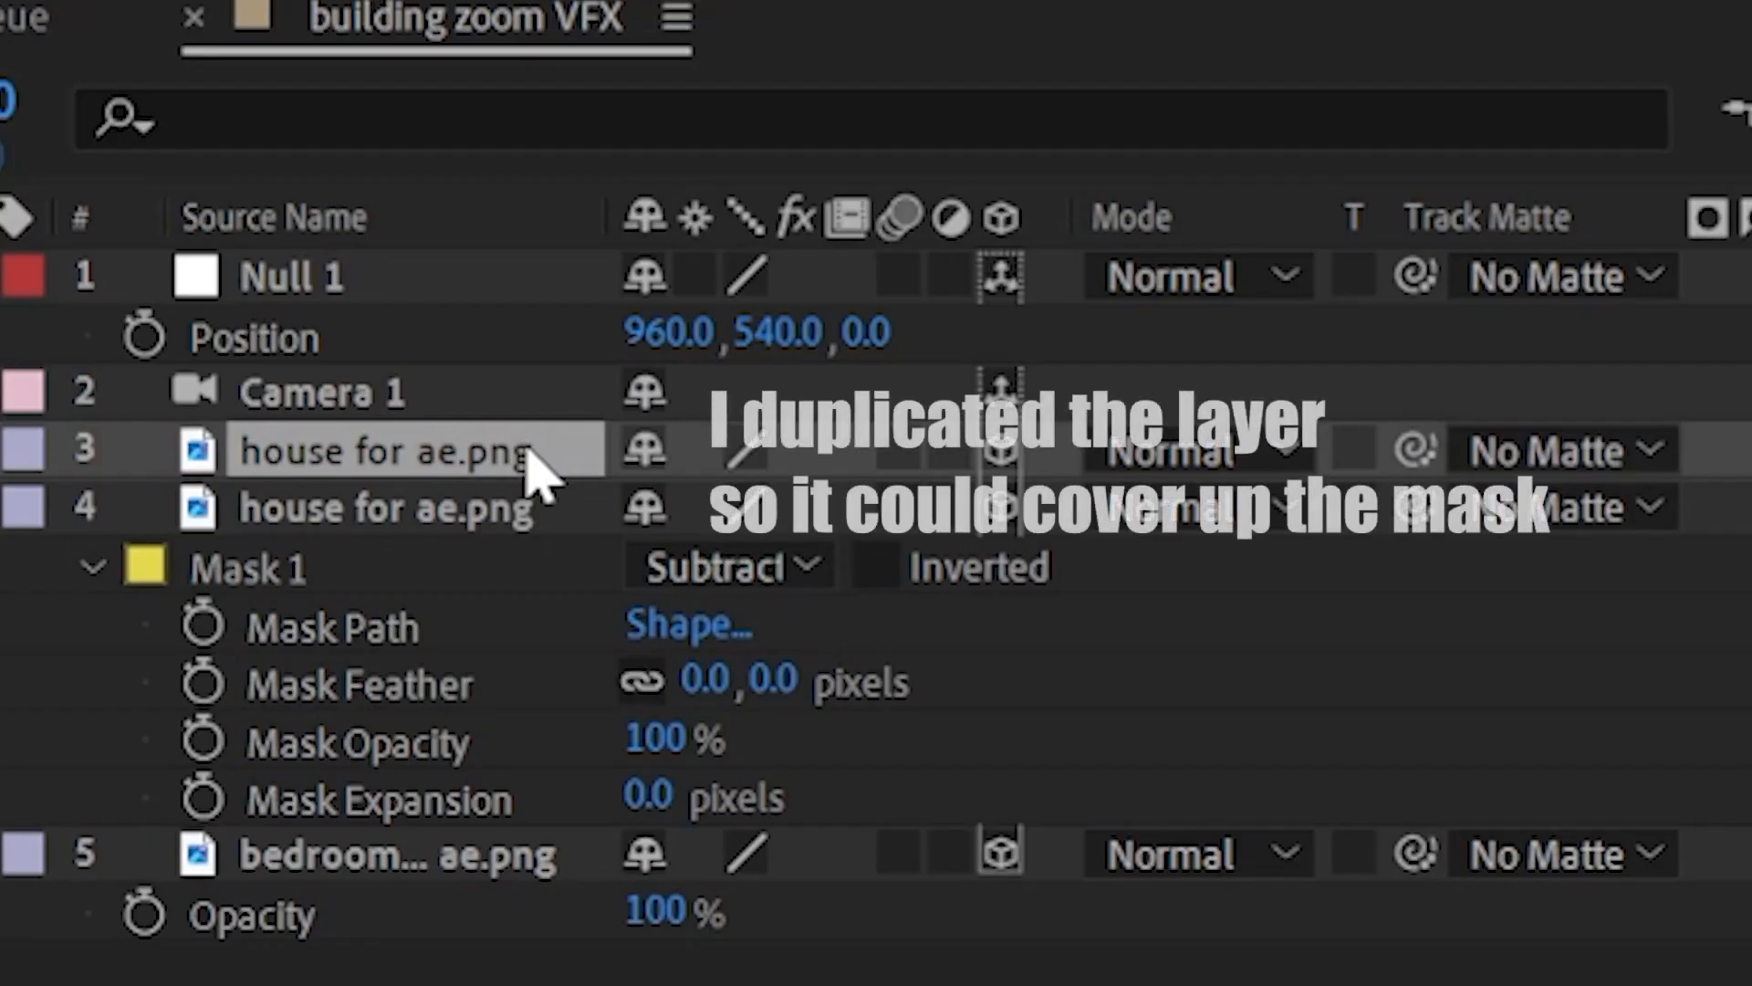
key("m")
left_click(268, 522)
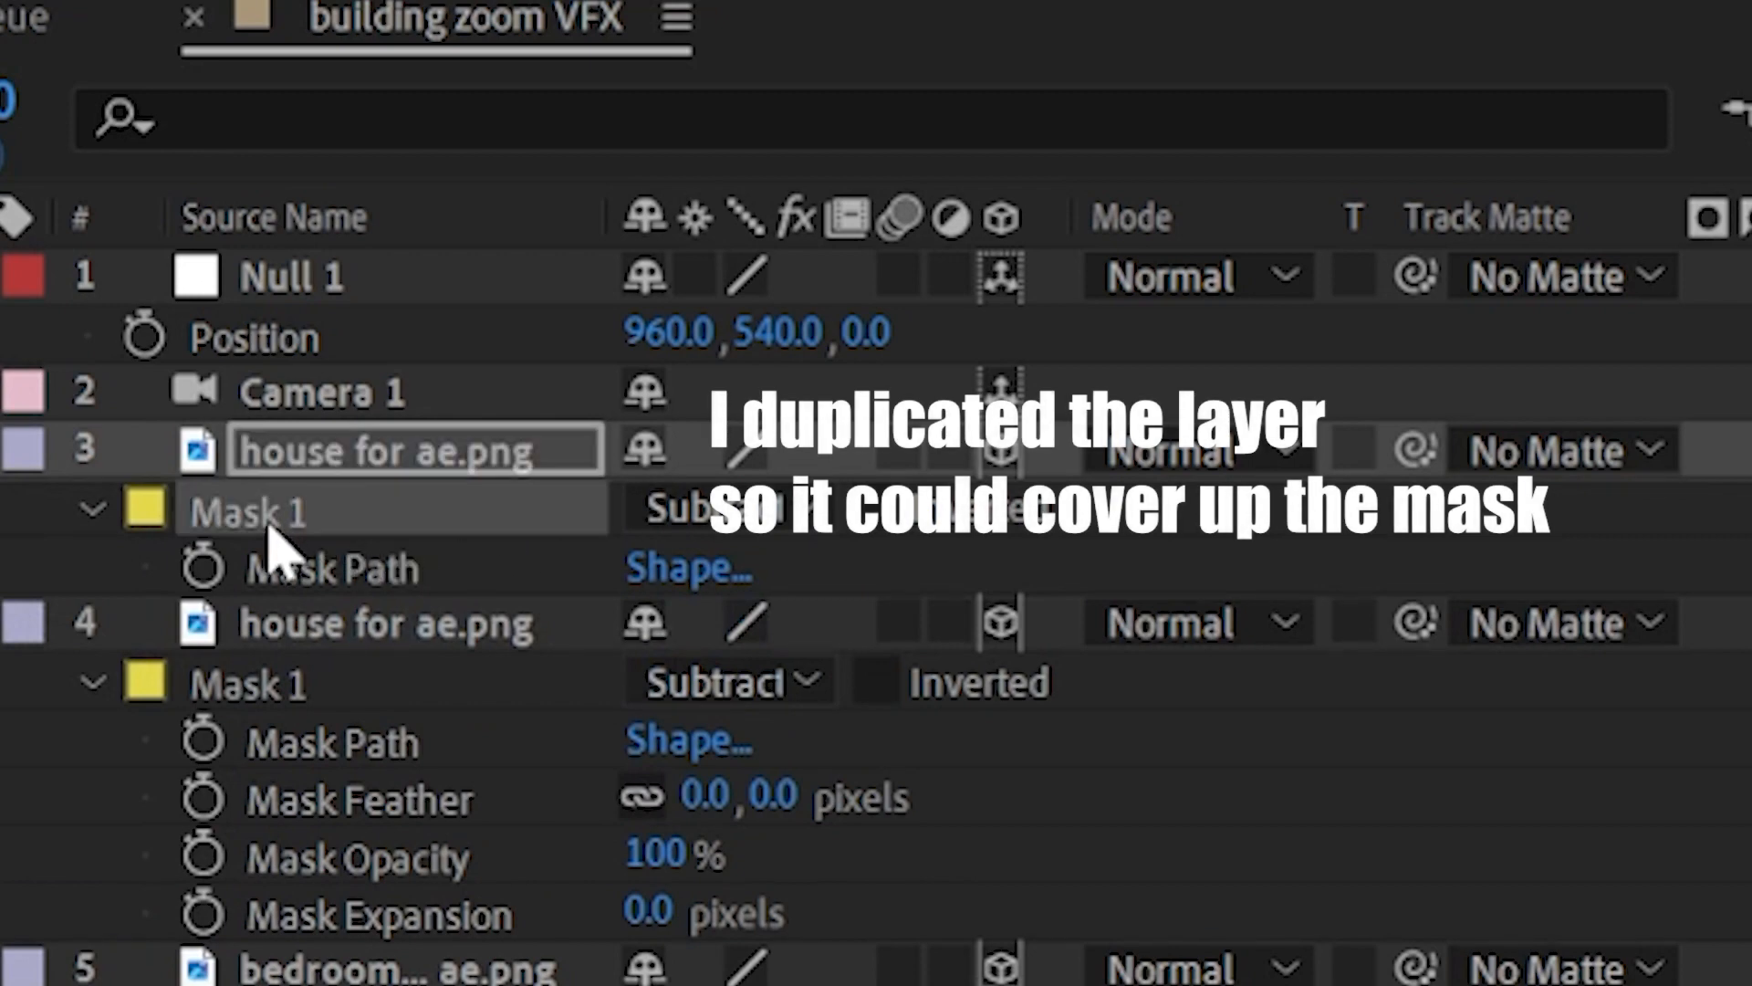
key("Delete")
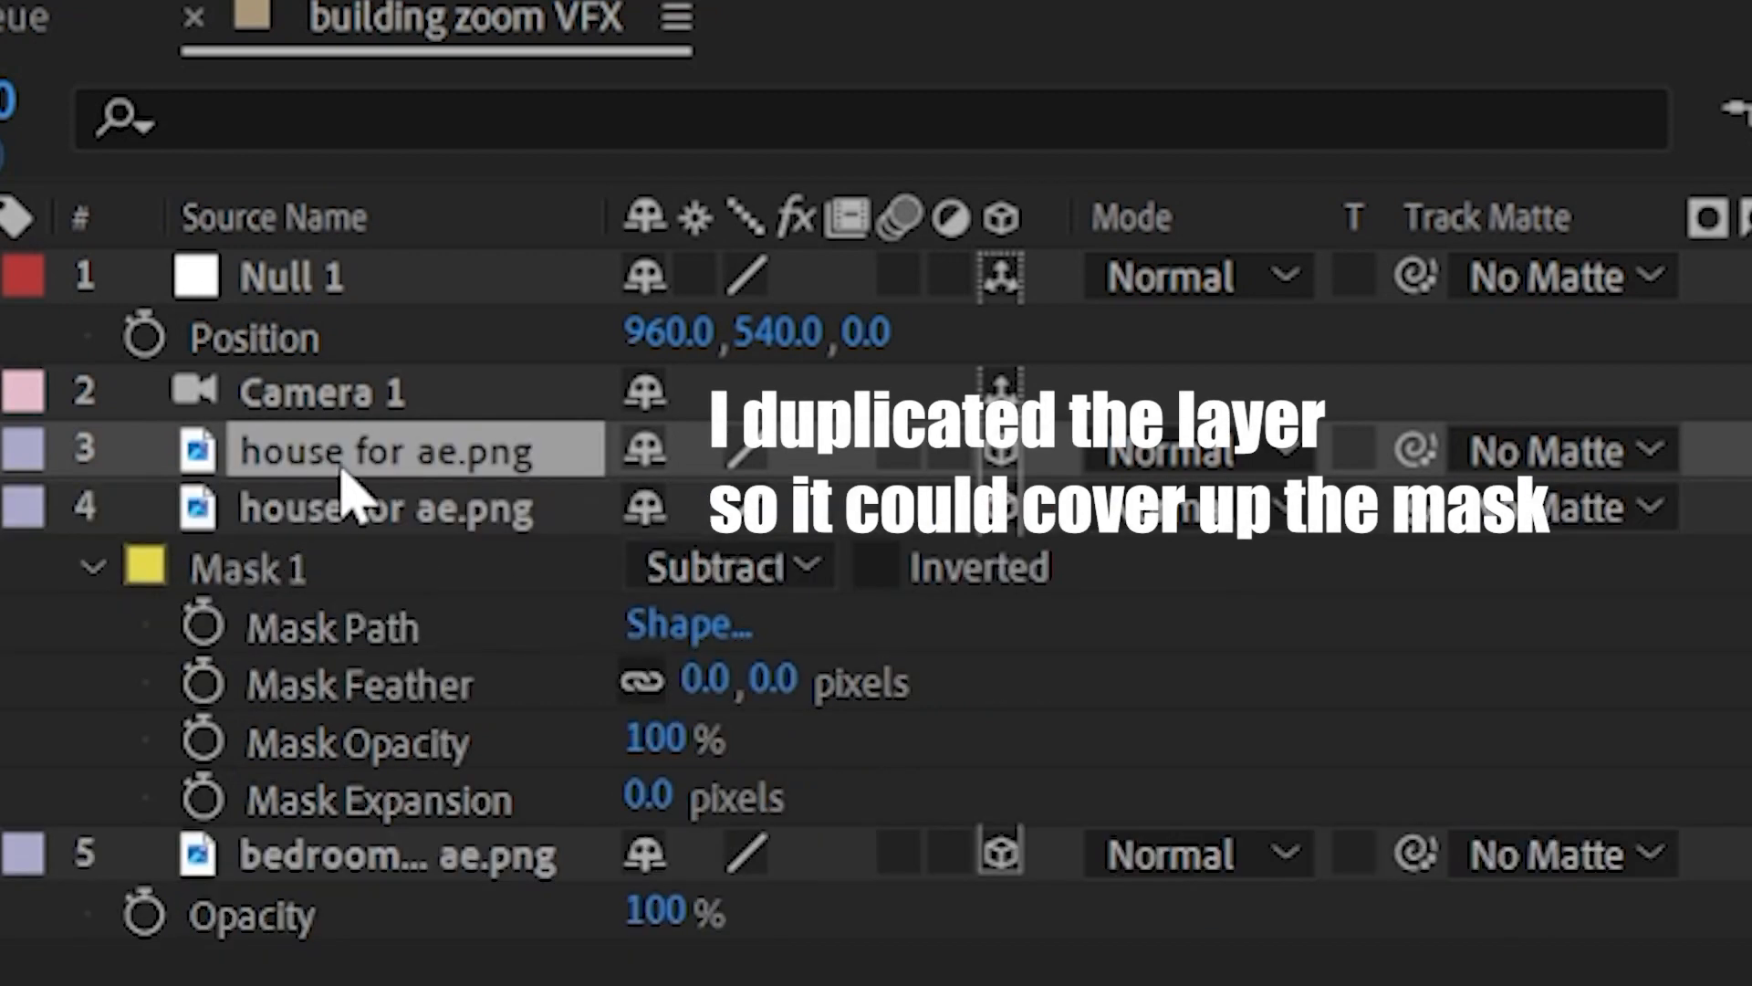
Start keyframes at time 0 for the unmasked house layer's Opacity and the null's Position.
key("t")
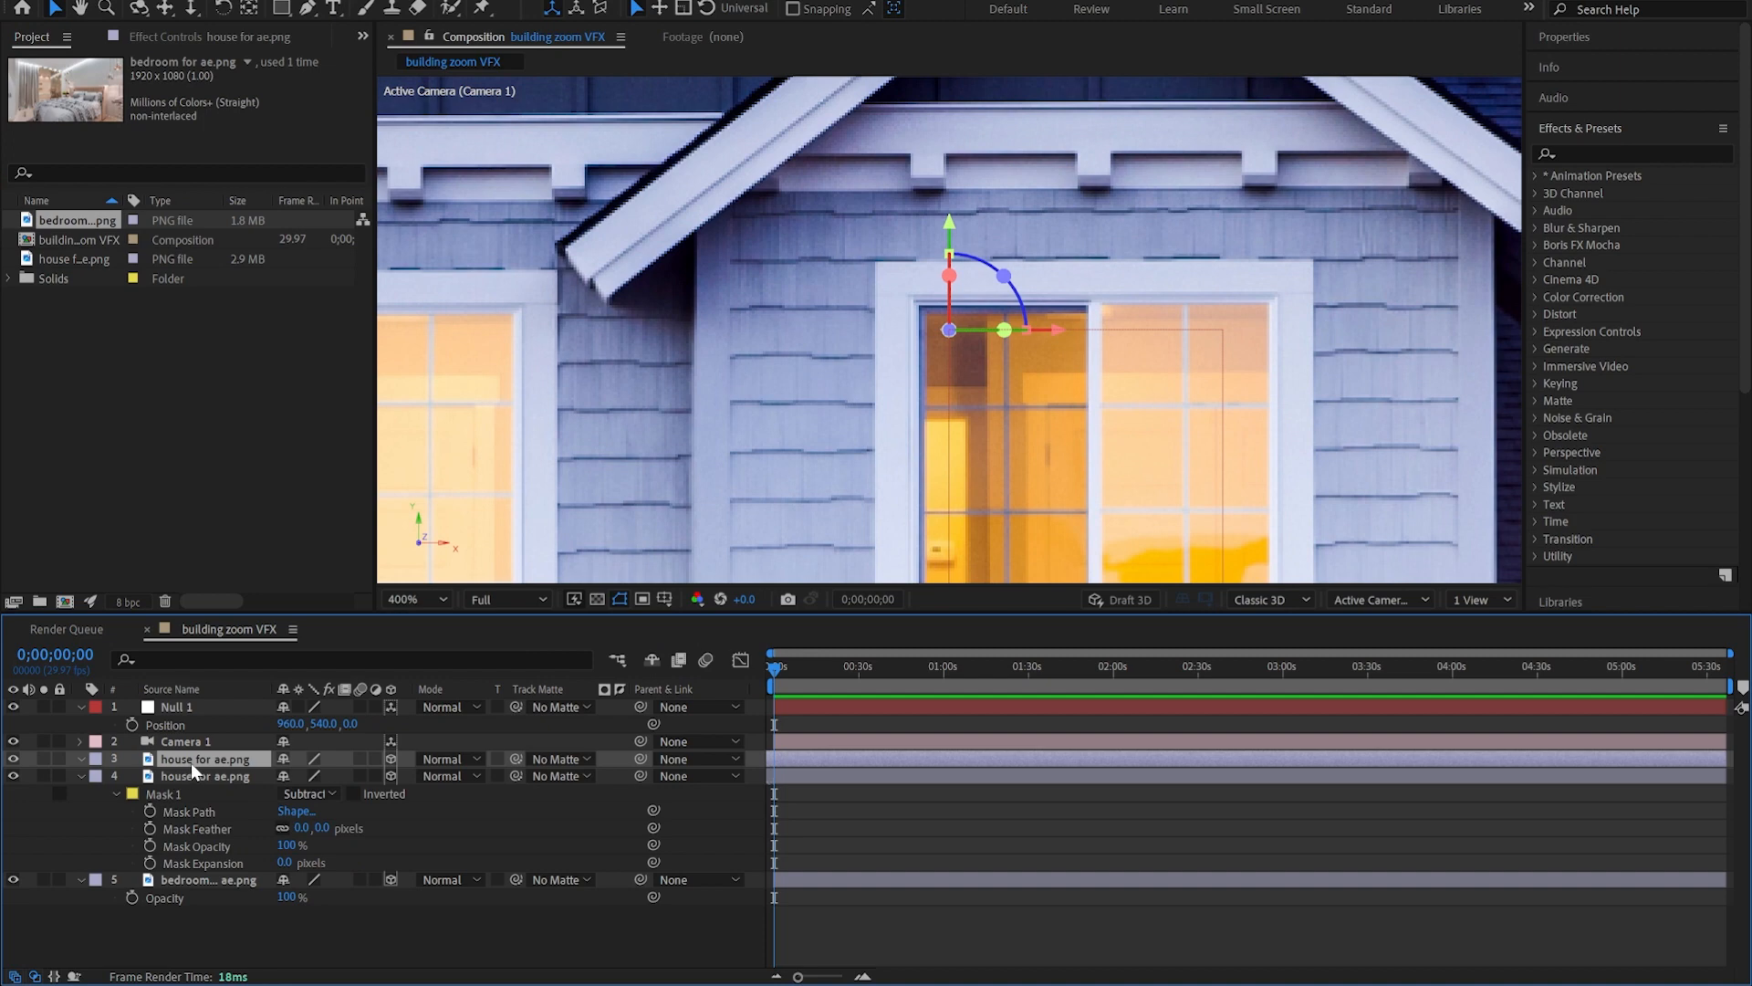
key("t")
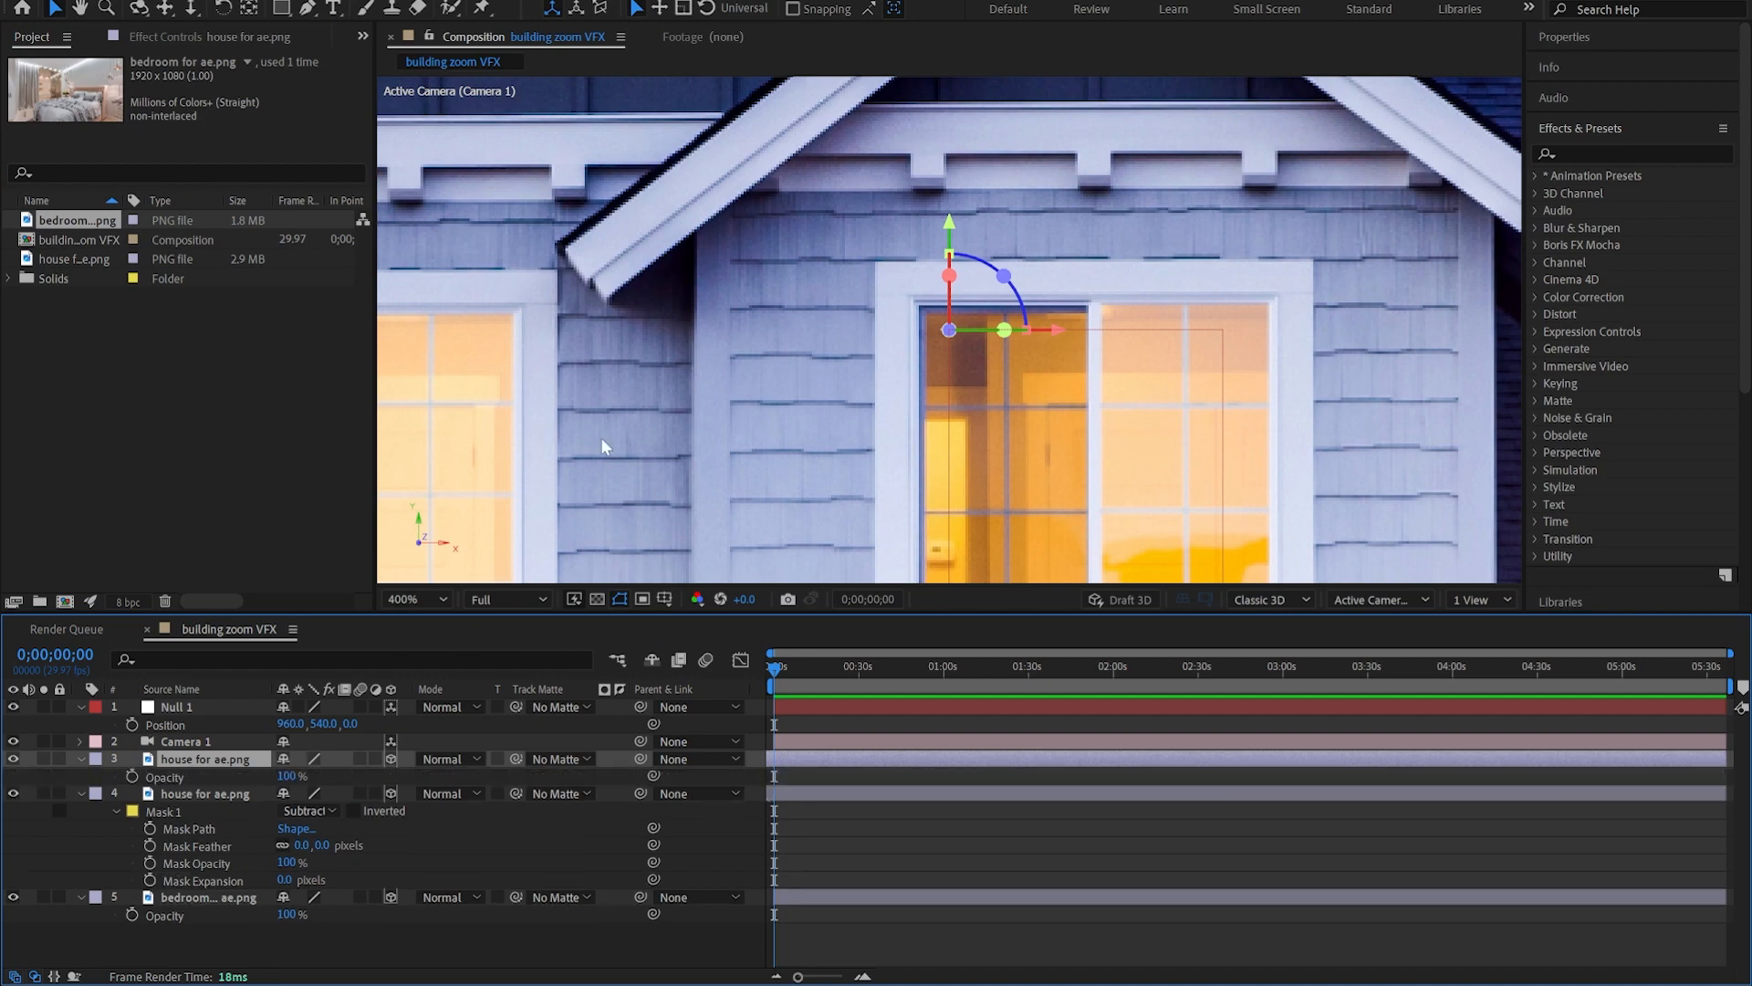
scroll(617, 409, "down", 1)
scroll(617, 409, "down", 1)
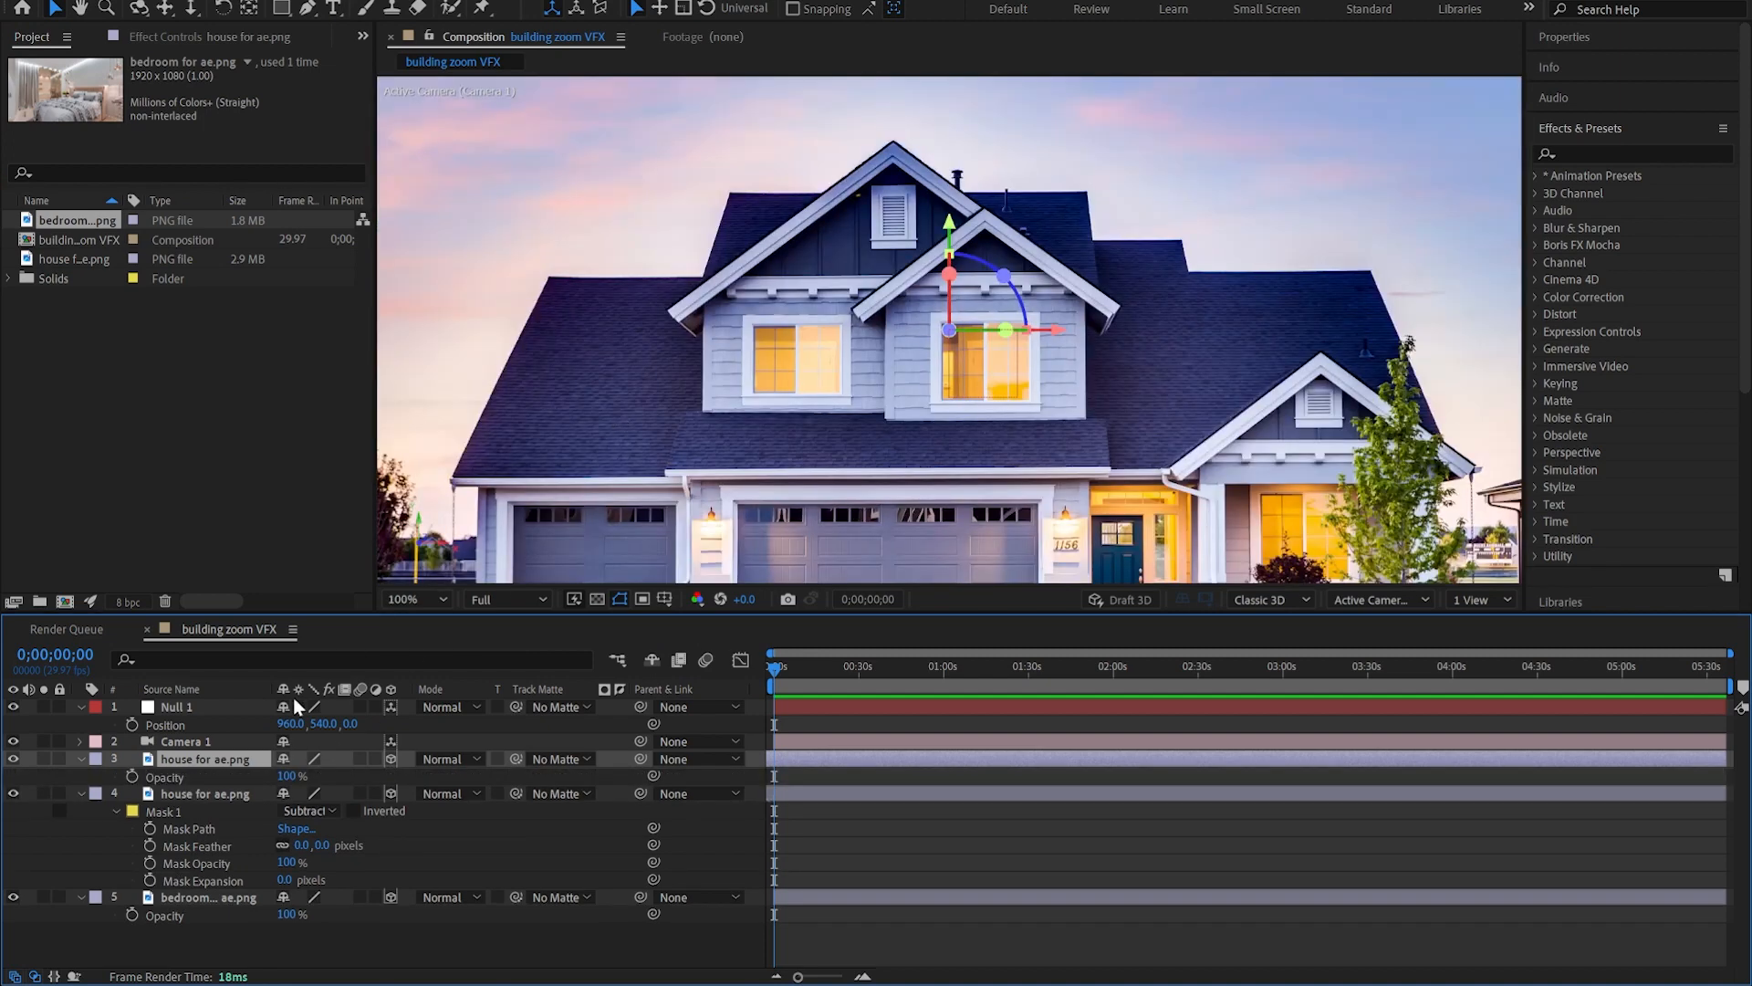
left_click(132, 776)
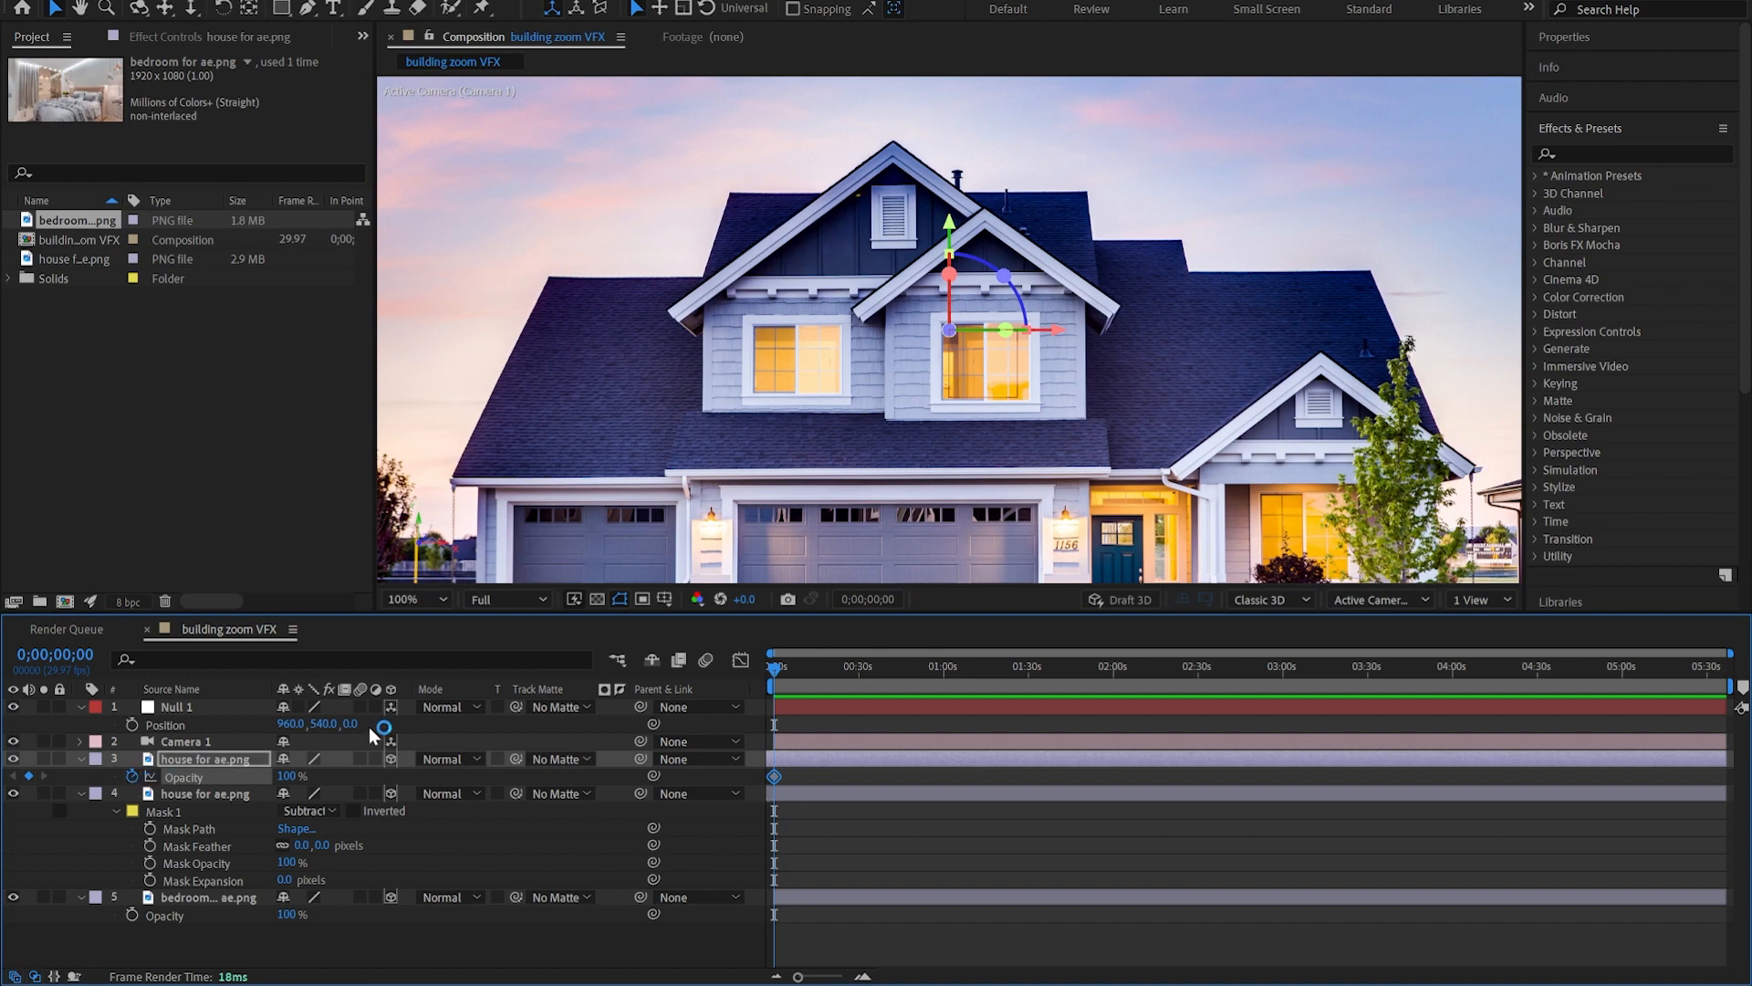
scroll(601, 394, "down", 1)
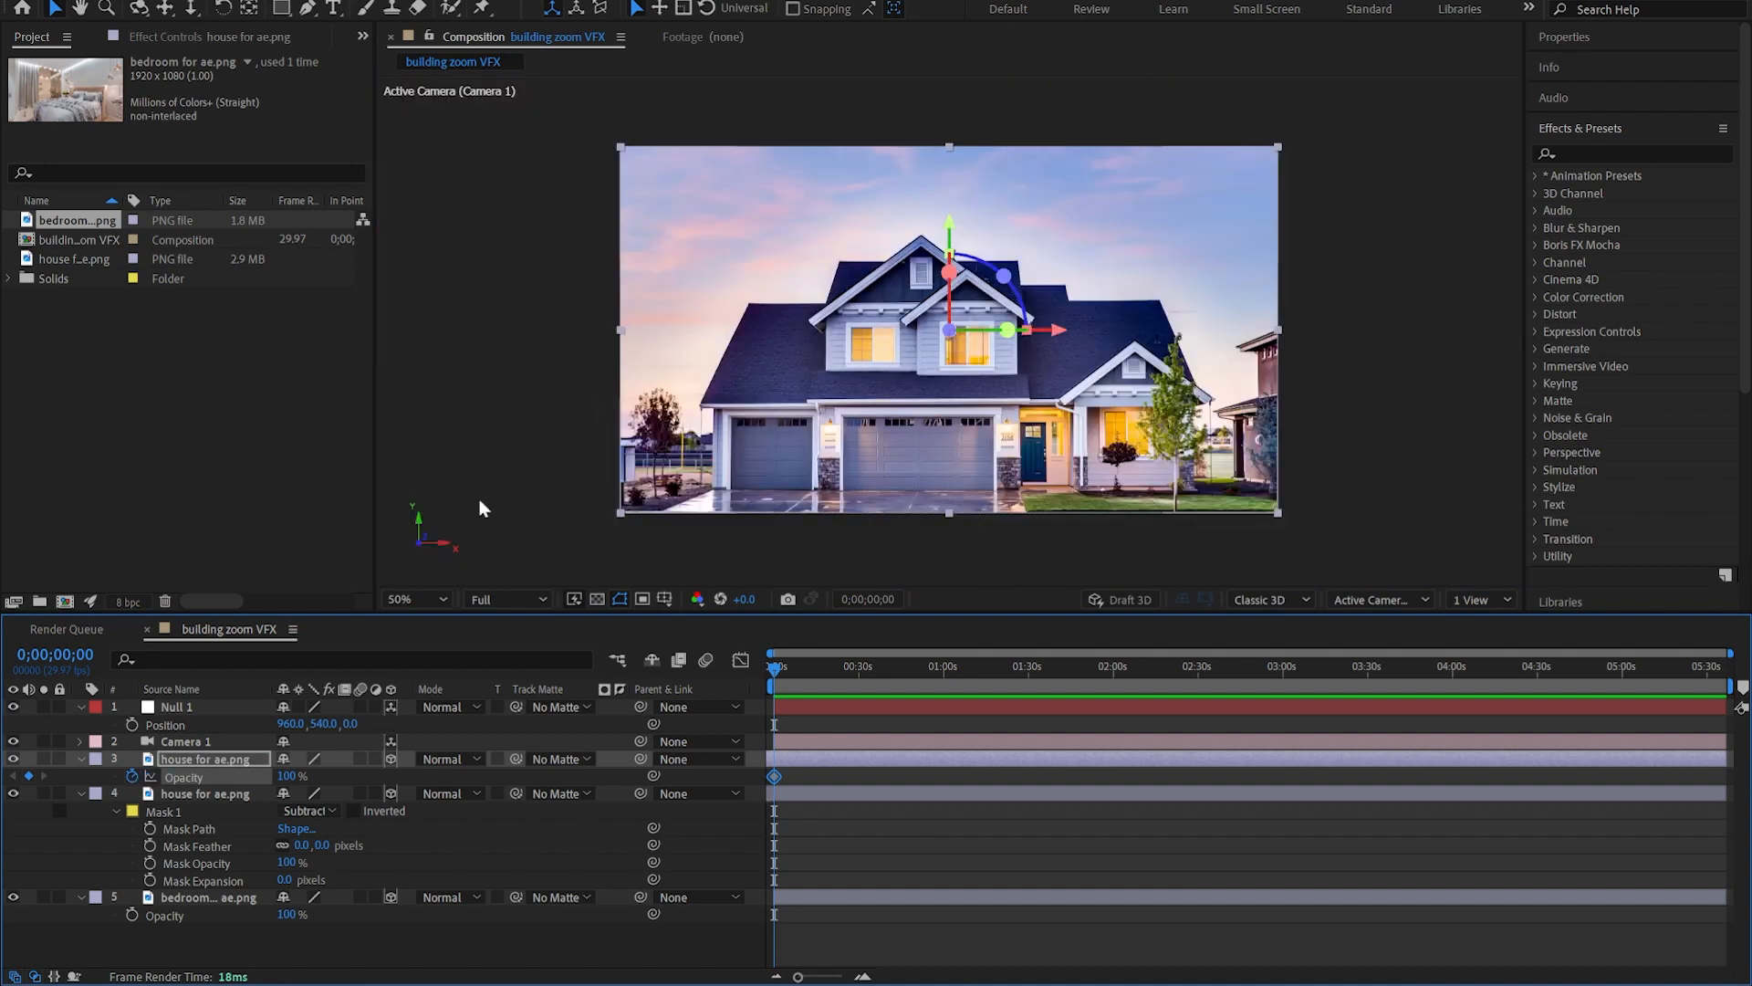
left_click(131, 724)
Add matching keyframes at about 2 seconds for the null's Position and the unmasked house's Opacity, and parent Camera 1 to Null 1.
key("equal")
key("equal")
key("equal")
key("equal")
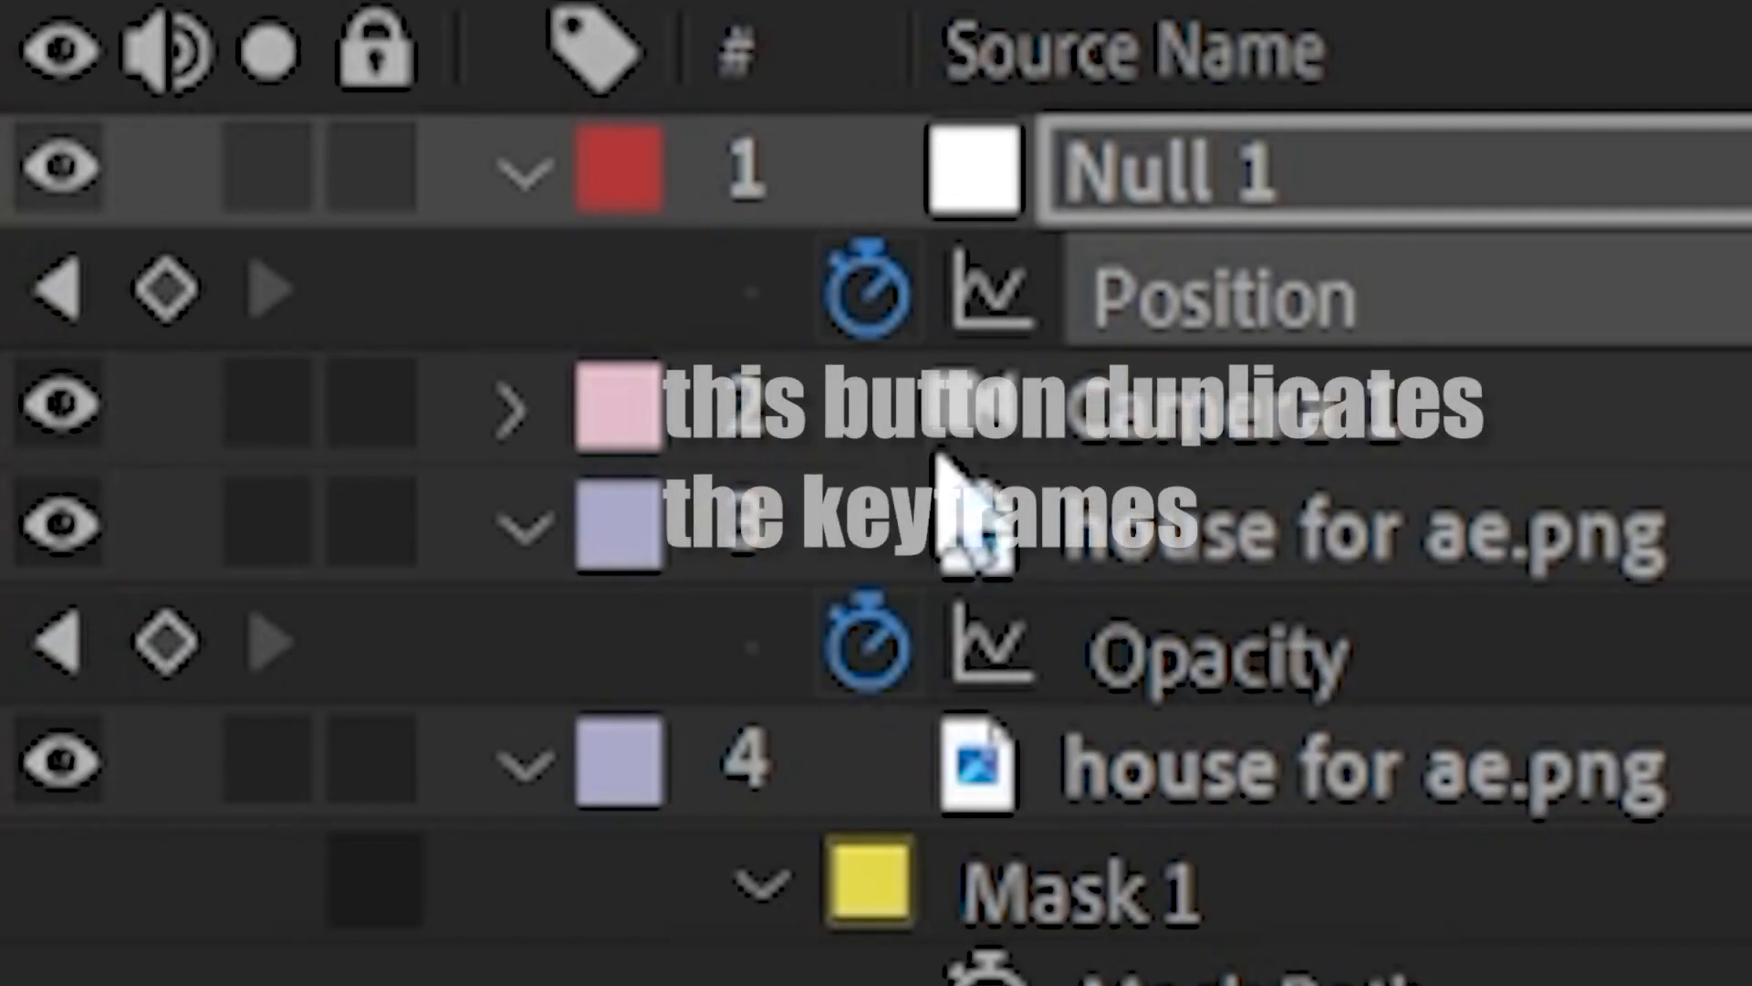
left_click(165, 288)
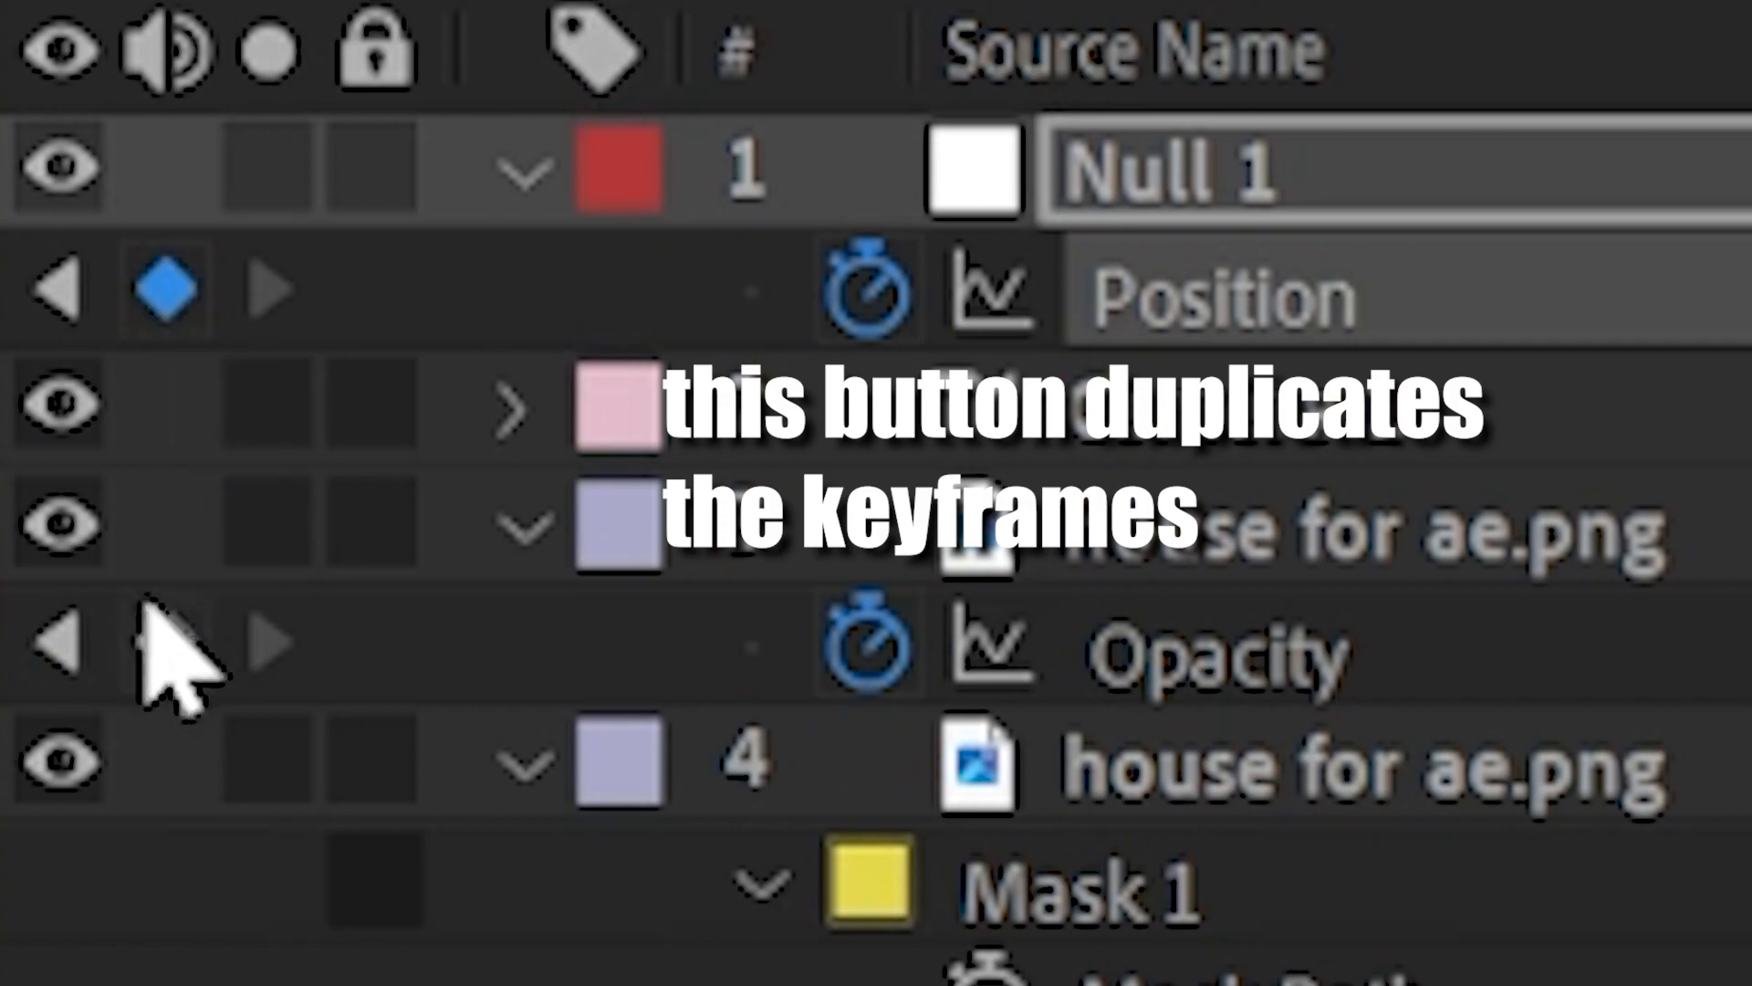
left_click(164, 644)
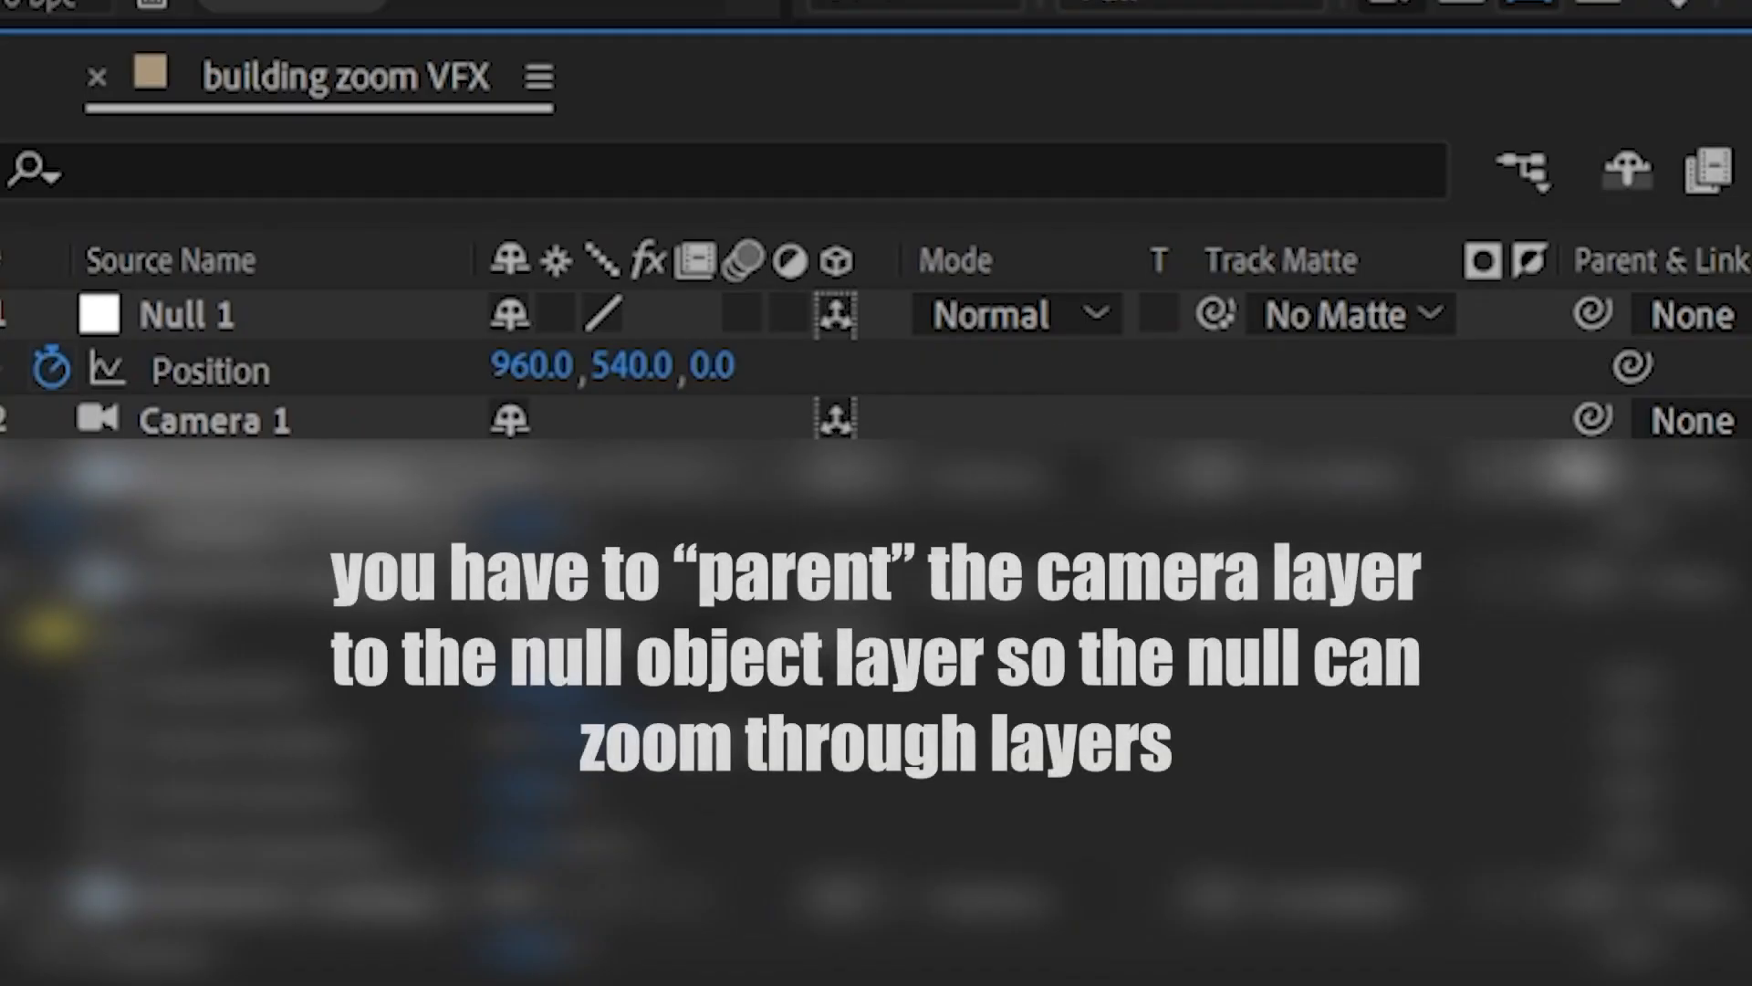
left_click_drag(1592, 419, 429, 319)
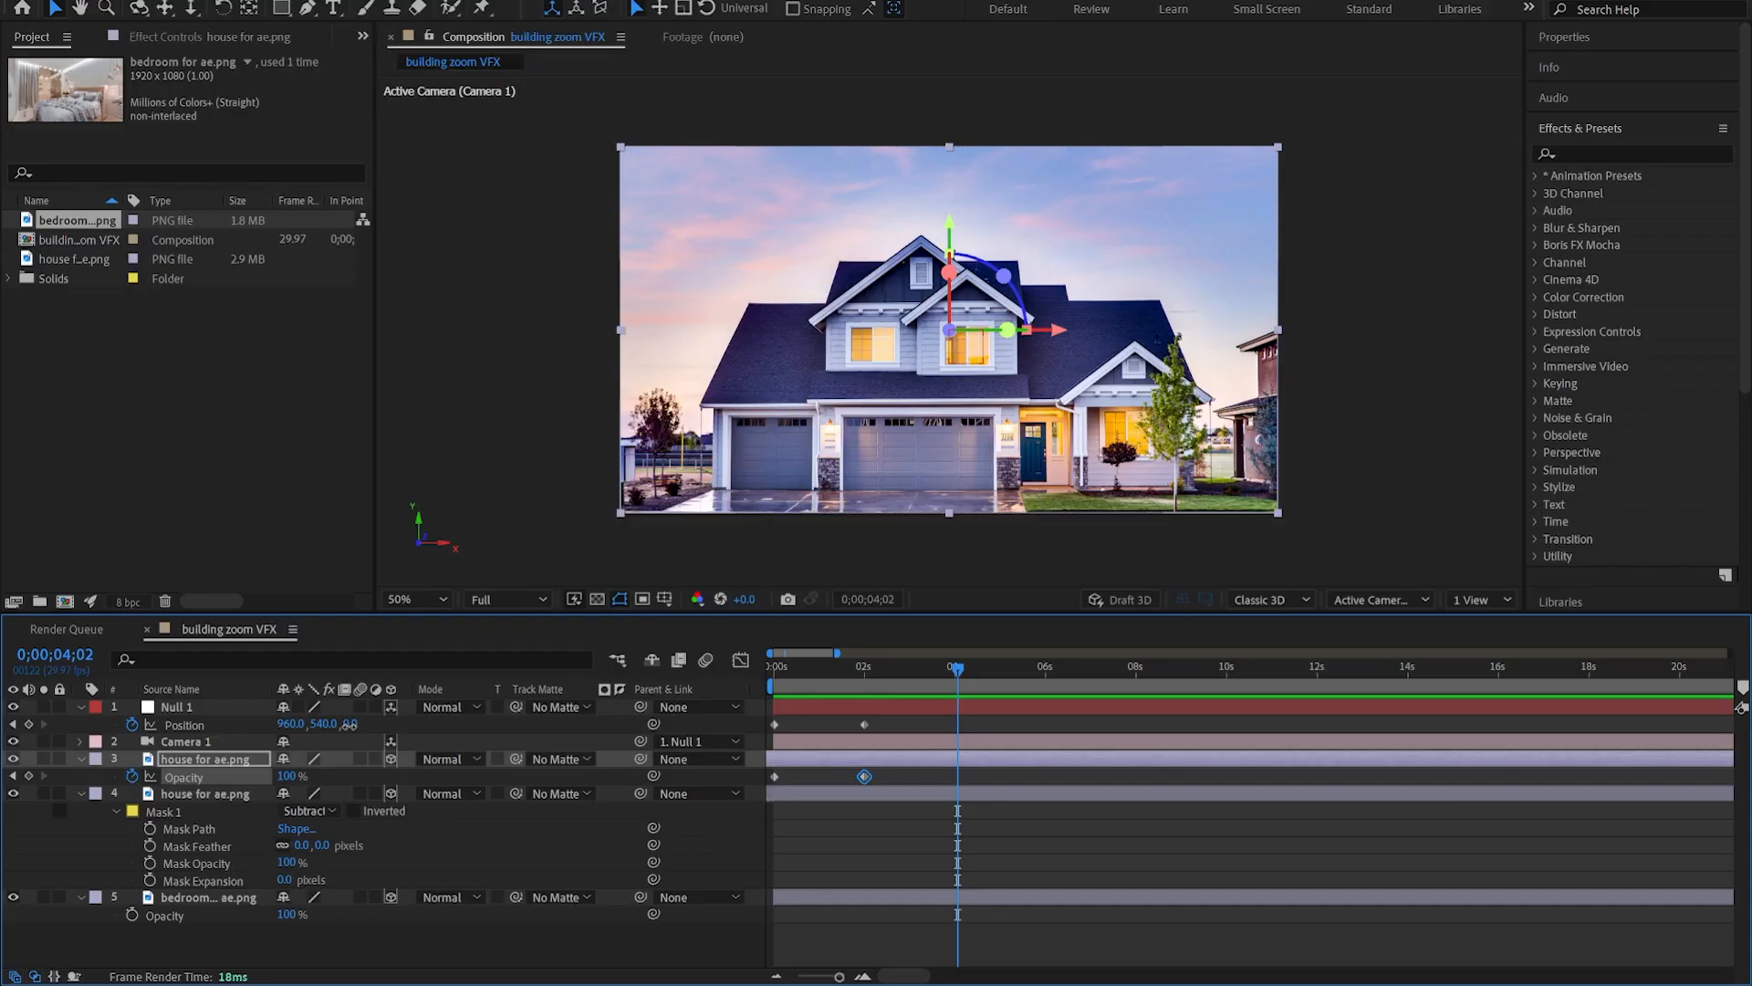
At 0;00;04;02, set Null 1's Position to 968, 547, 2637 and the unmasked house layer's Opacity to 0%.
left_click_drag(350, 723, 818, 776)
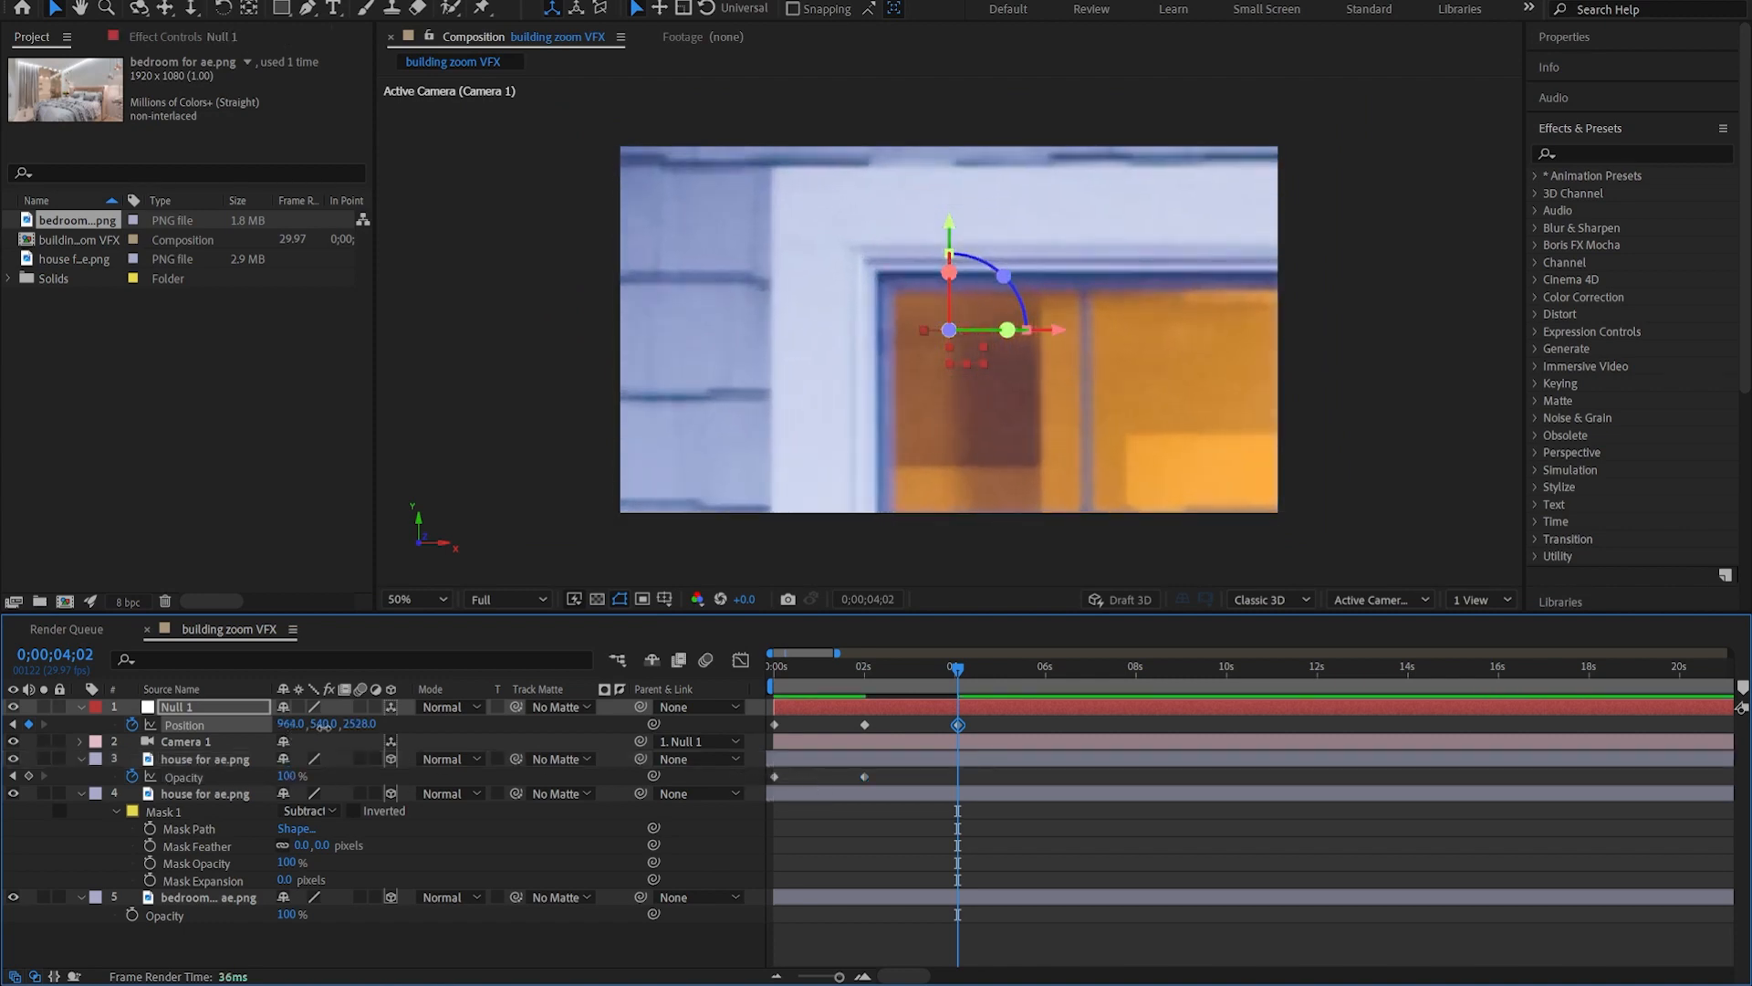
left_click_drag(292, 724, 329, 731)
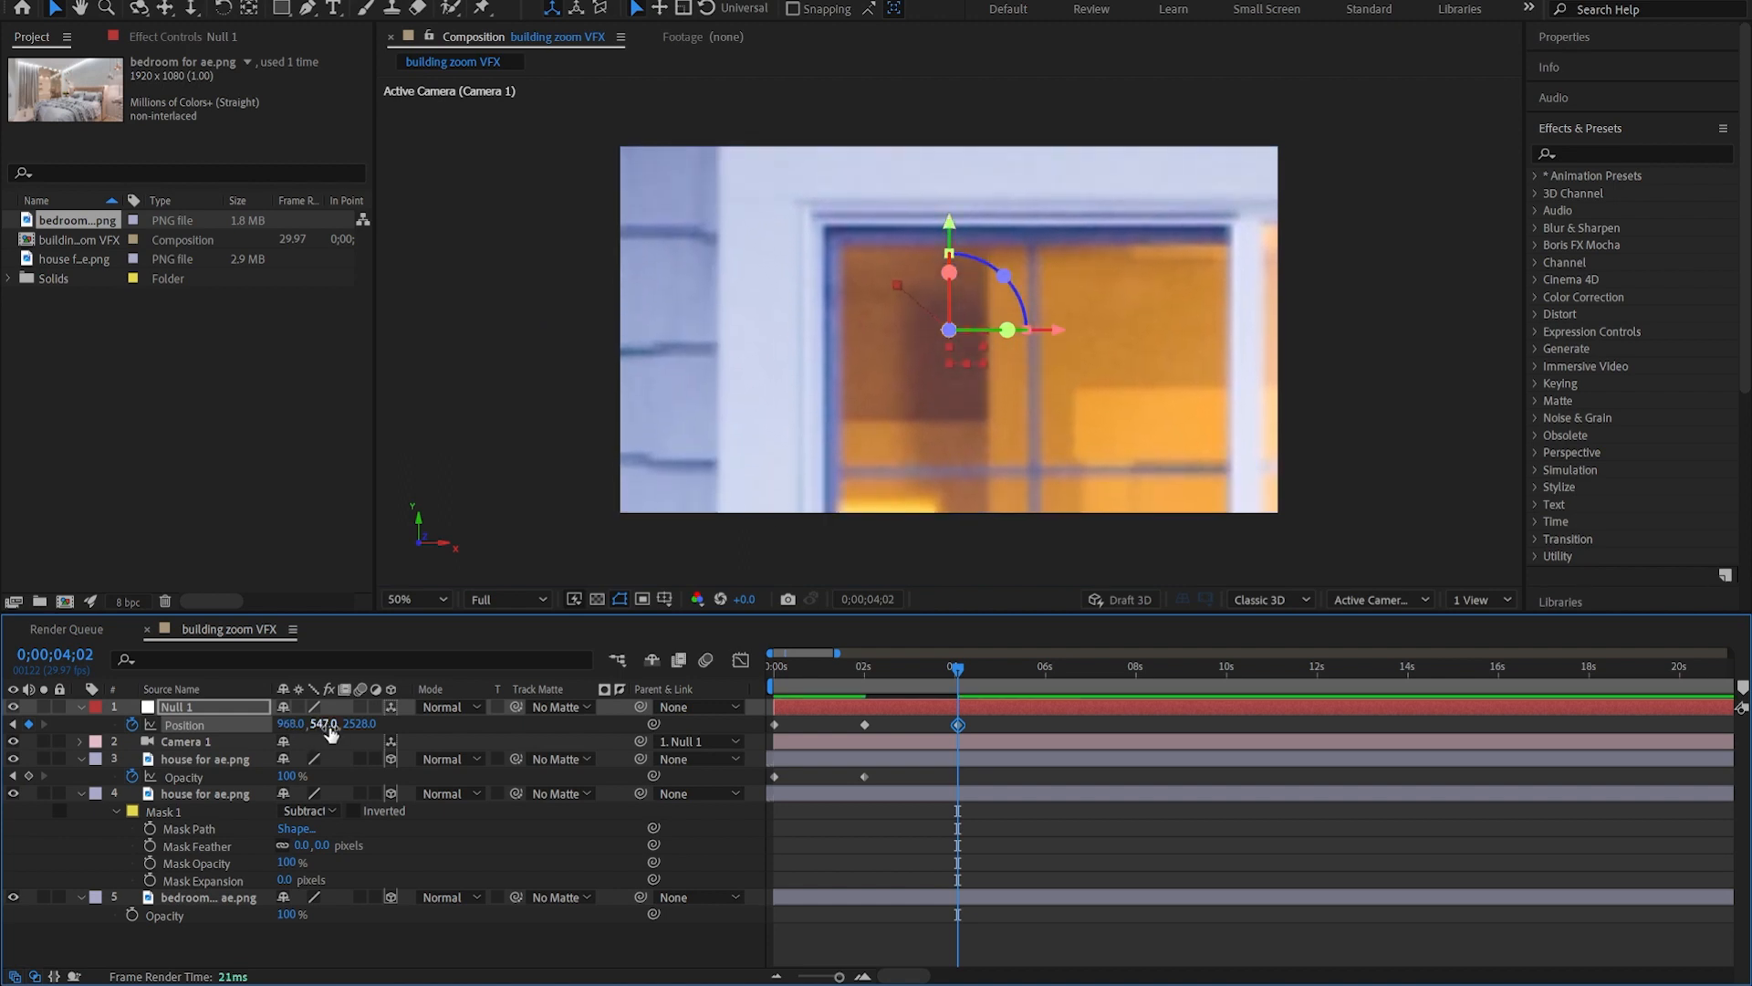
left_click_drag(291, 786, 68, 808)
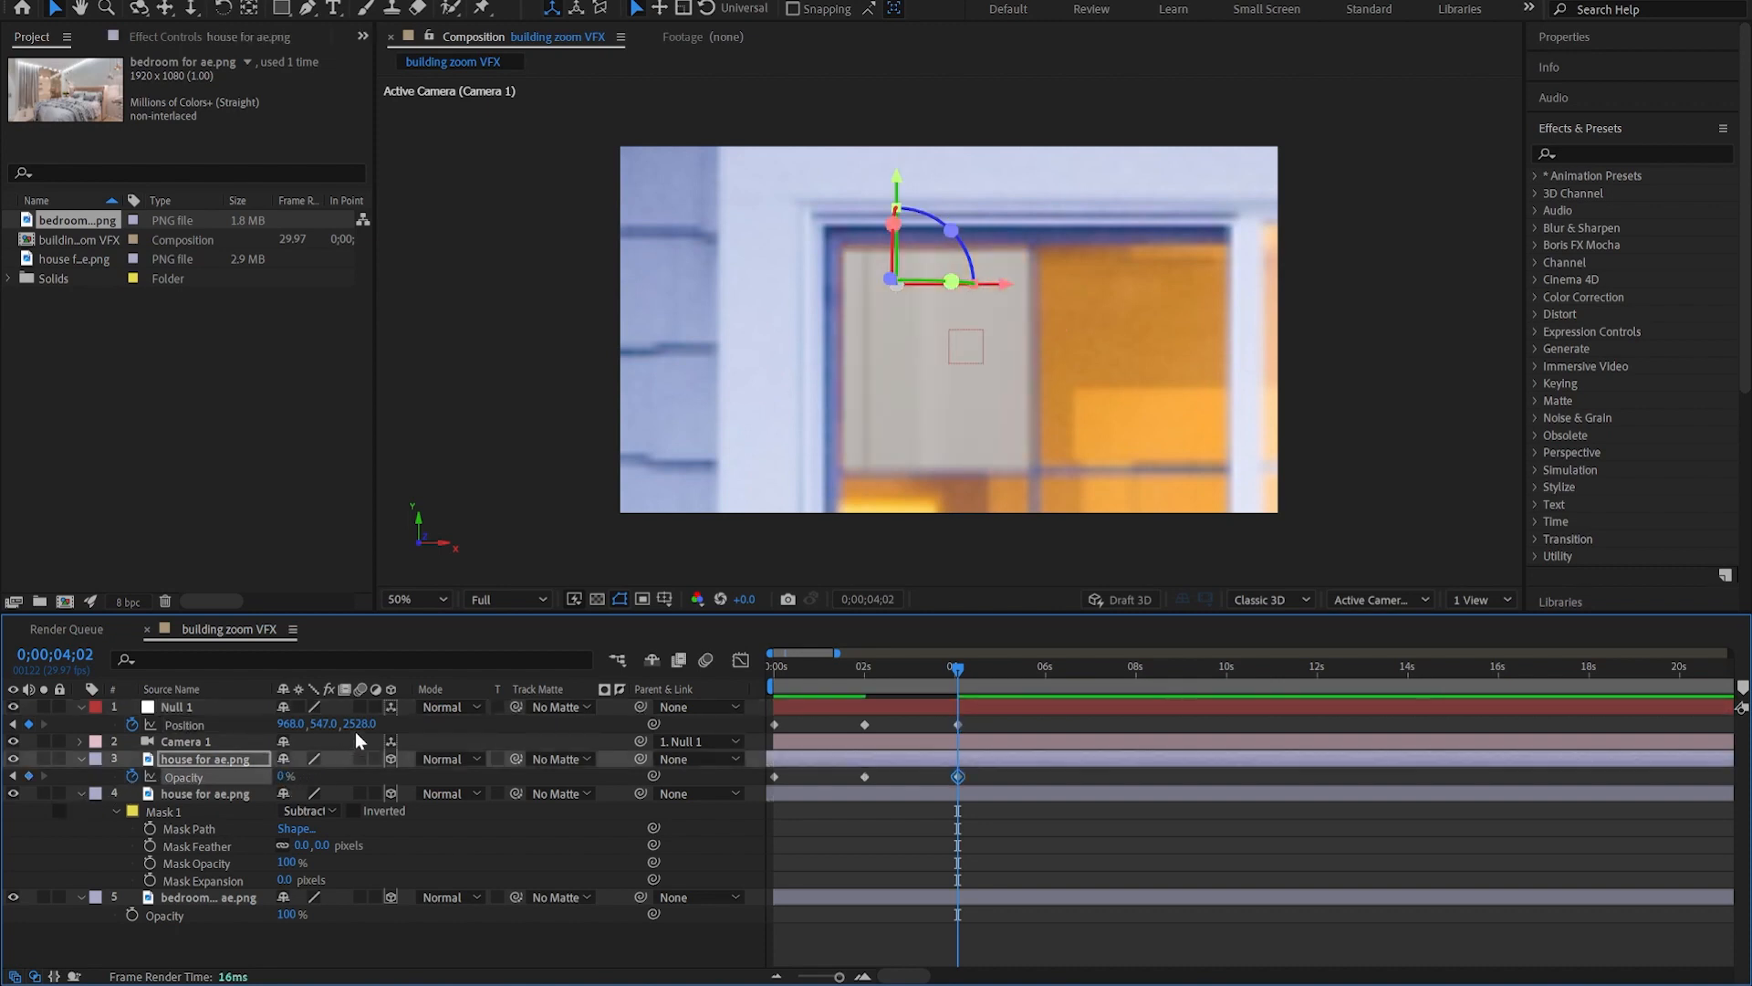
left_click_drag(359, 725, 514, 767)
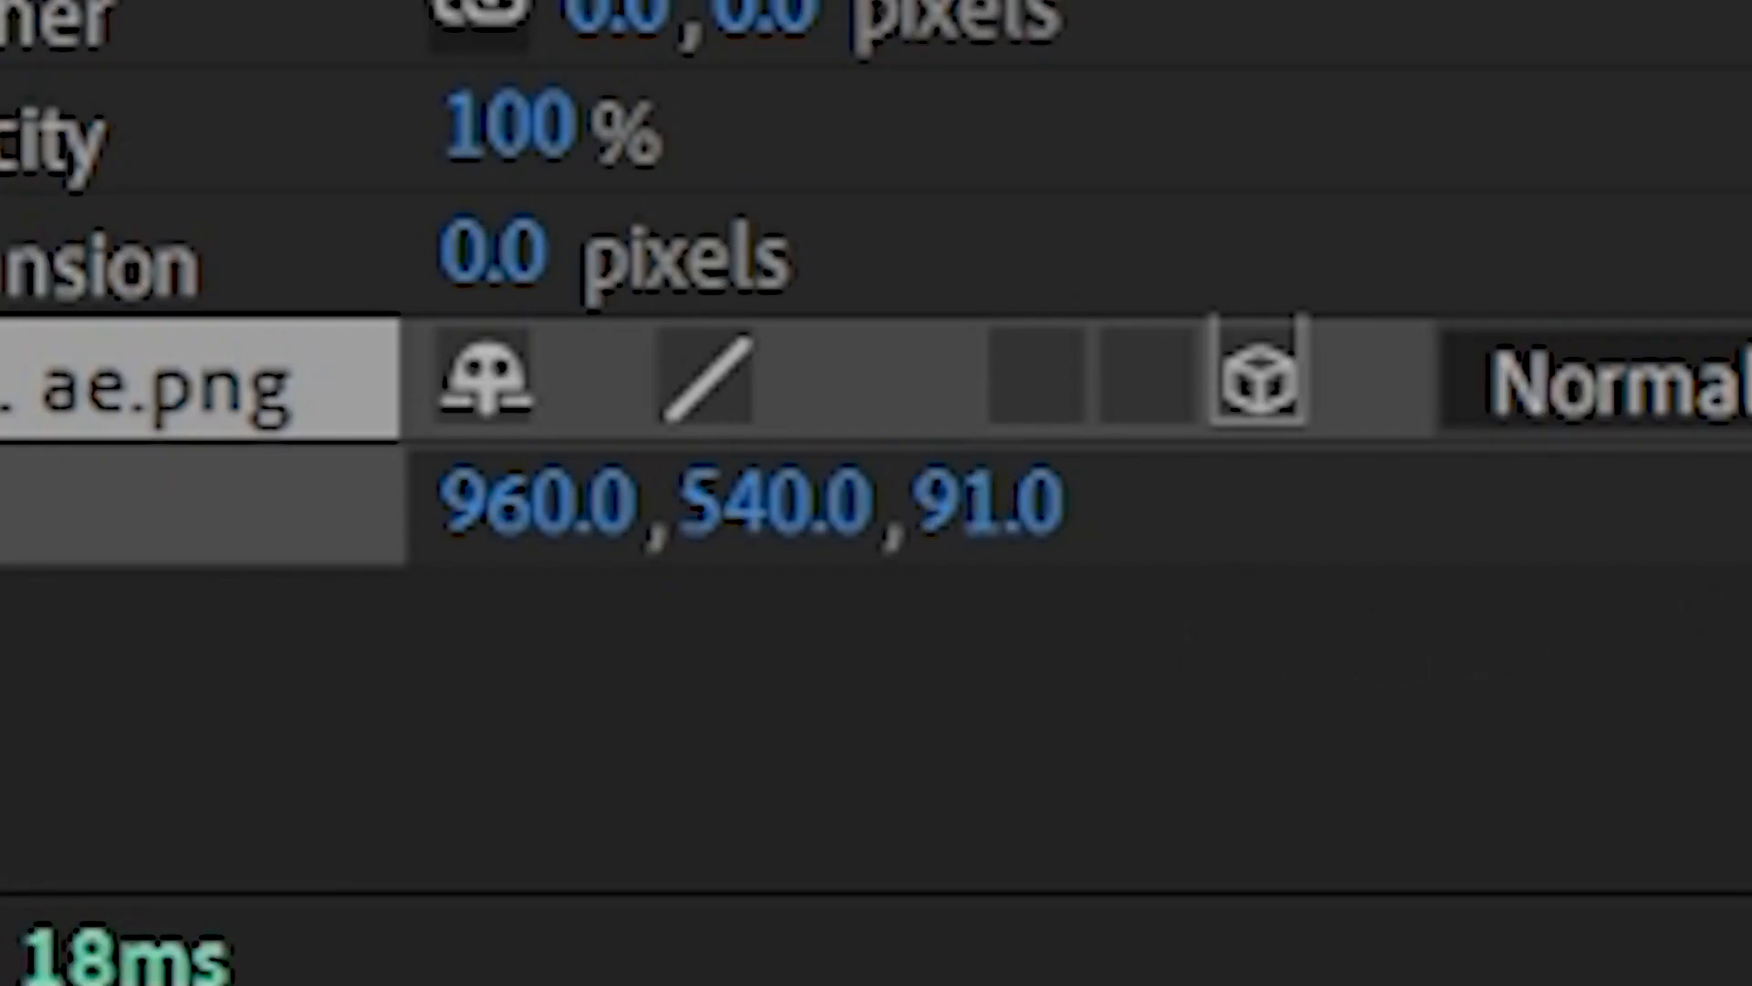
Push the bedroom layer back in 3D space to a Z position of 2589 and scrub back to the start.
left_click_drag(357, 914, 739, 915)
left_click_drag(1012, 502, 1694, 835)
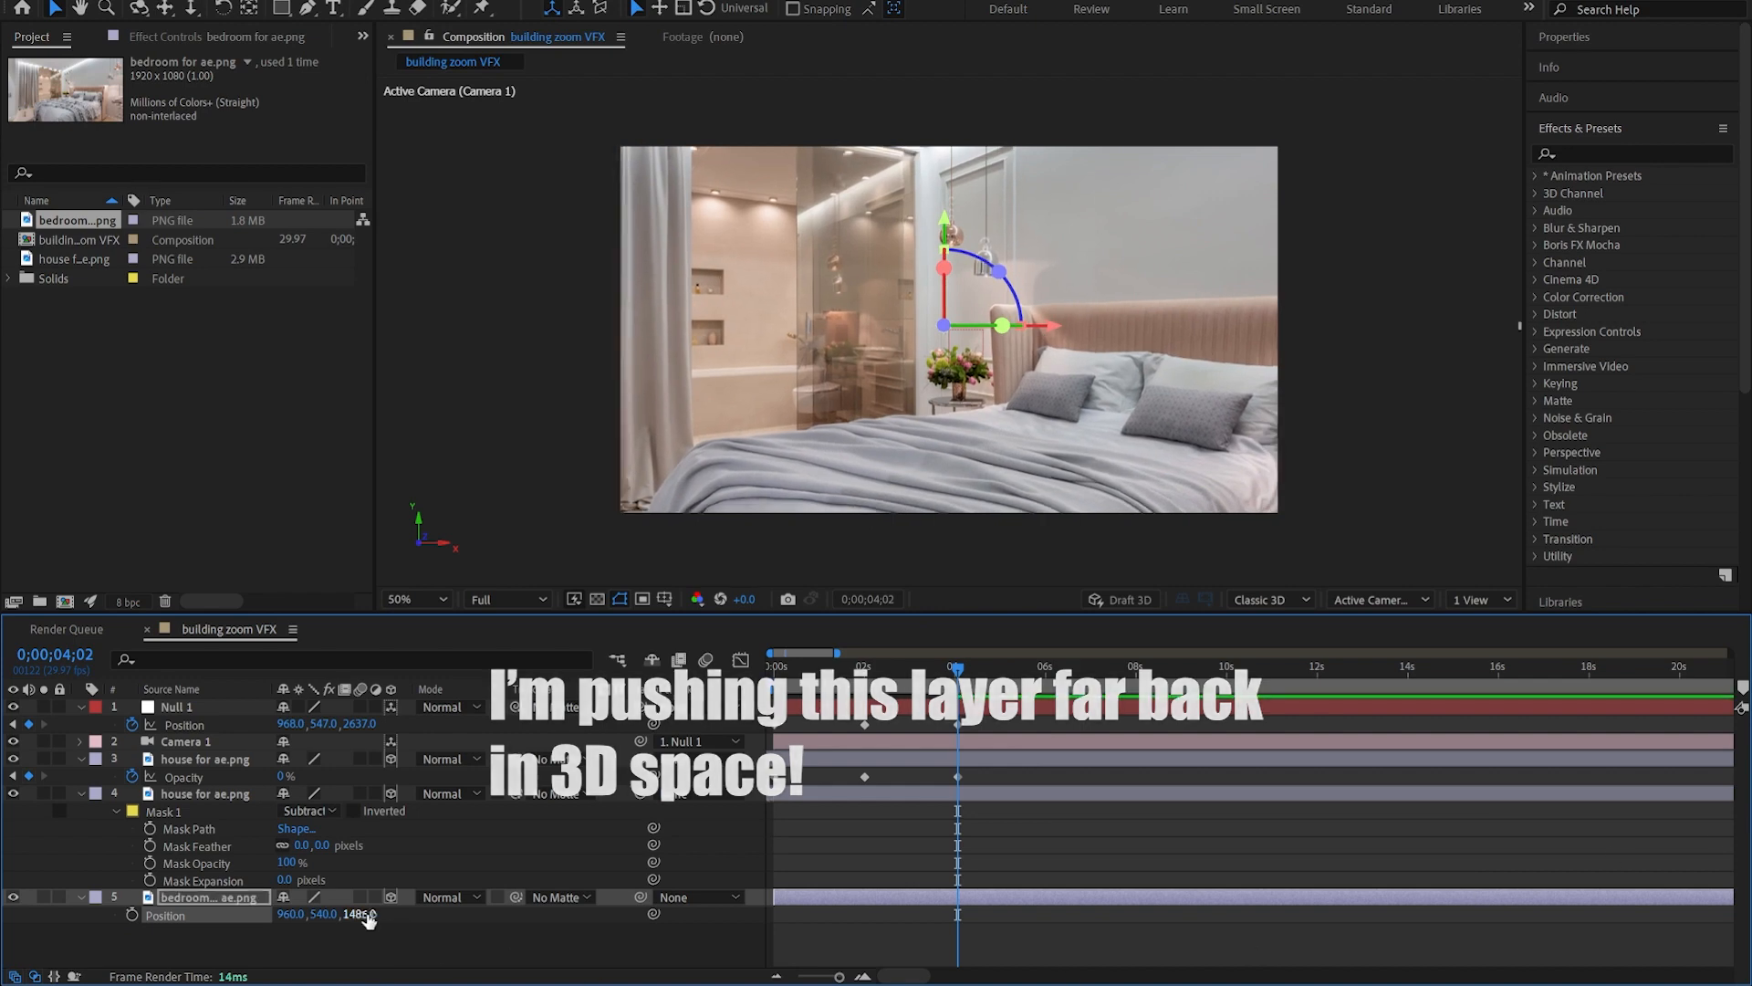
left_click_drag(360, 915, 1402, 819)
left_click_drag(954, 669, 736, 694)
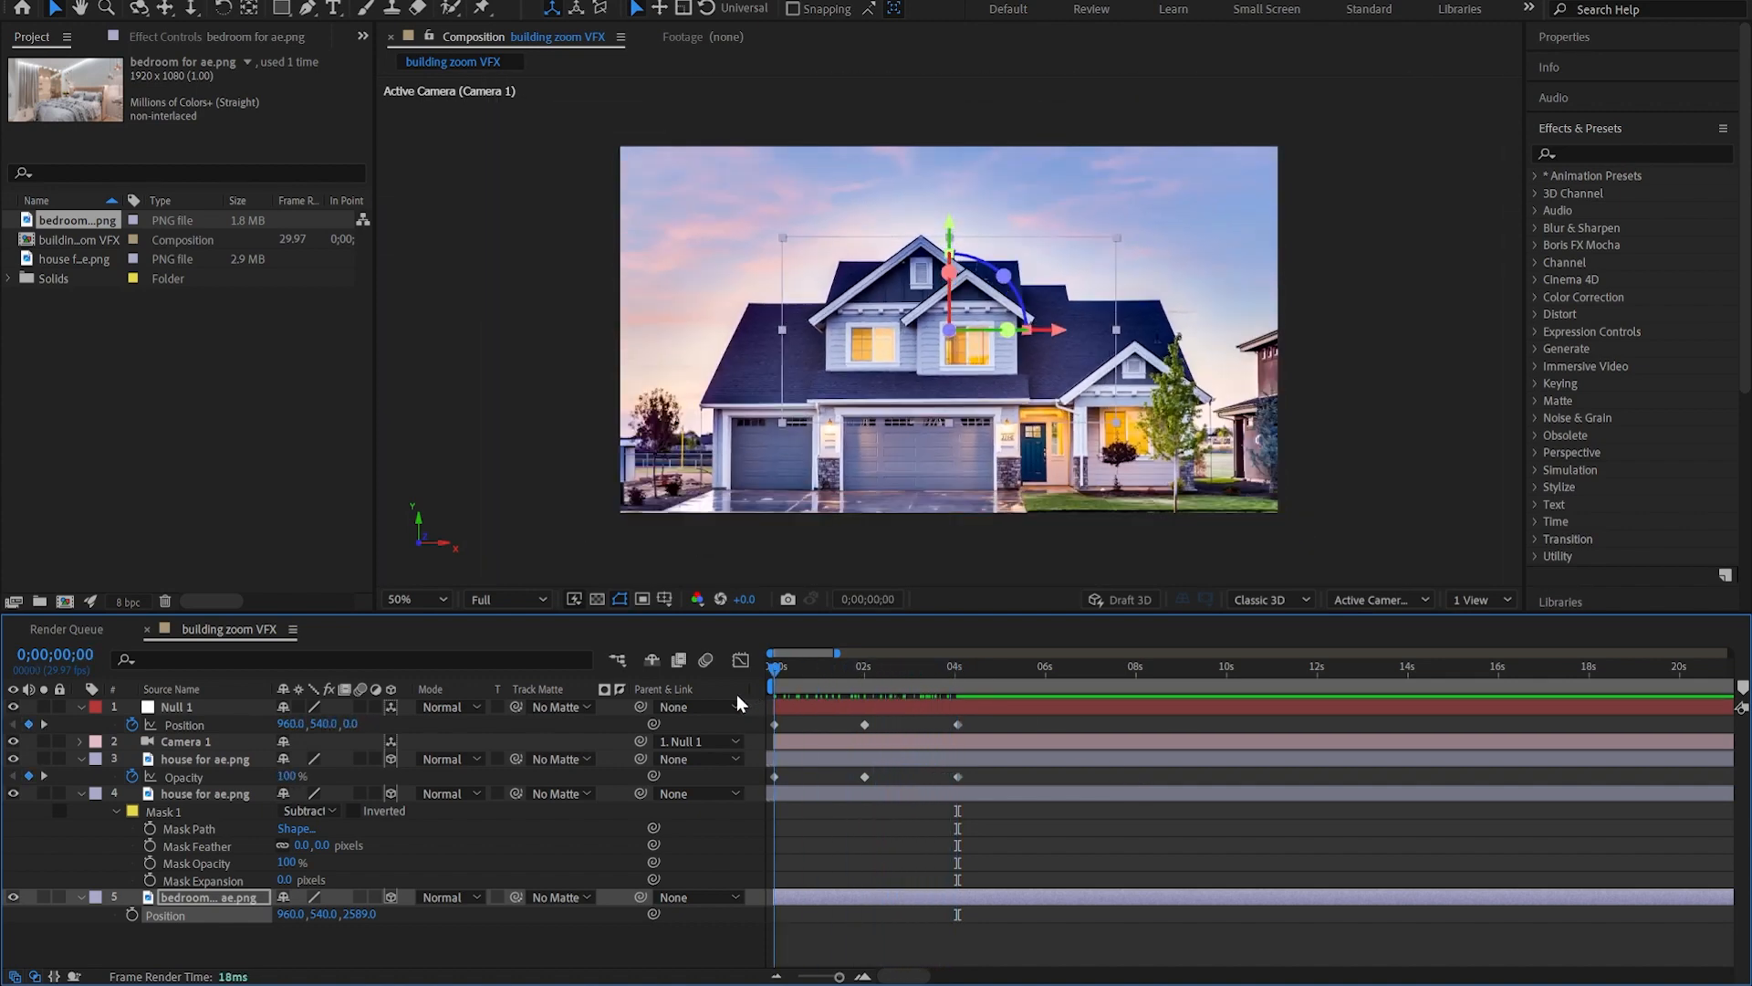
End the work area shortly after the last keyframes, at about 5.5 seconds.
left_click(971, 668)
key("n")
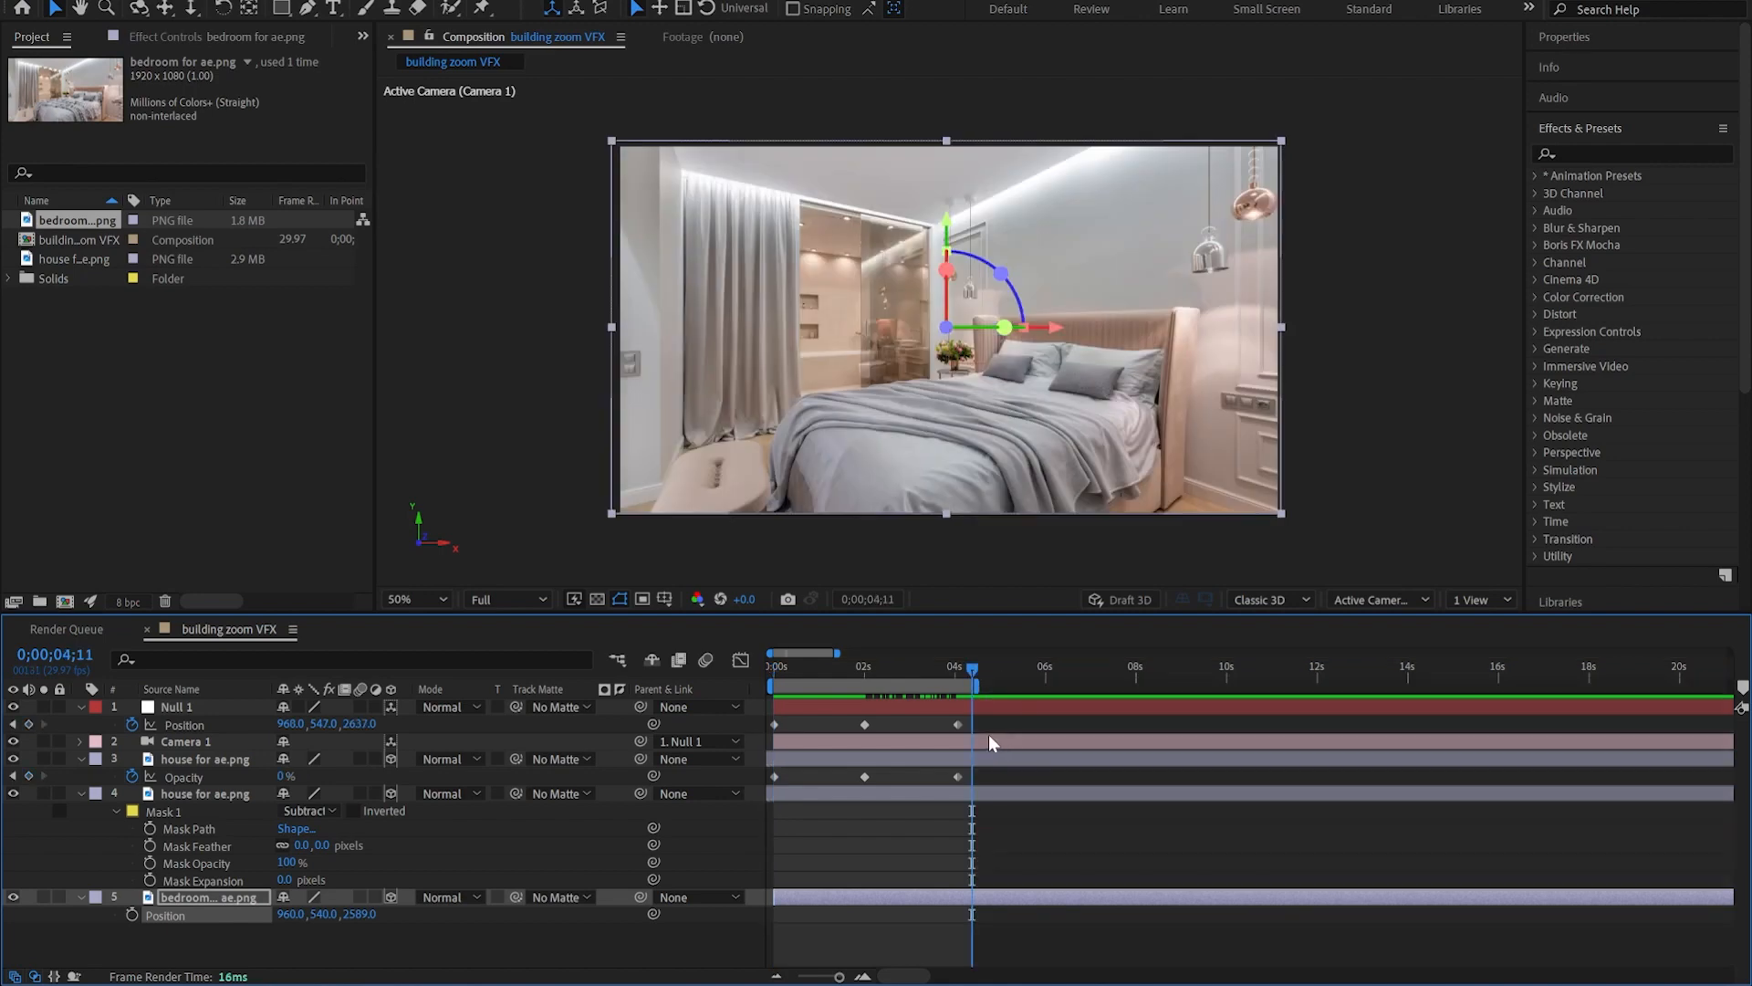
left_click_drag(980, 687, 1023, 686)
Apply Easy Ease to all of Null 1's Position and the unmasked house's Opacity keyframes, and return to the start of the timeline.
left_click_drag(982, 781, 770, 709)
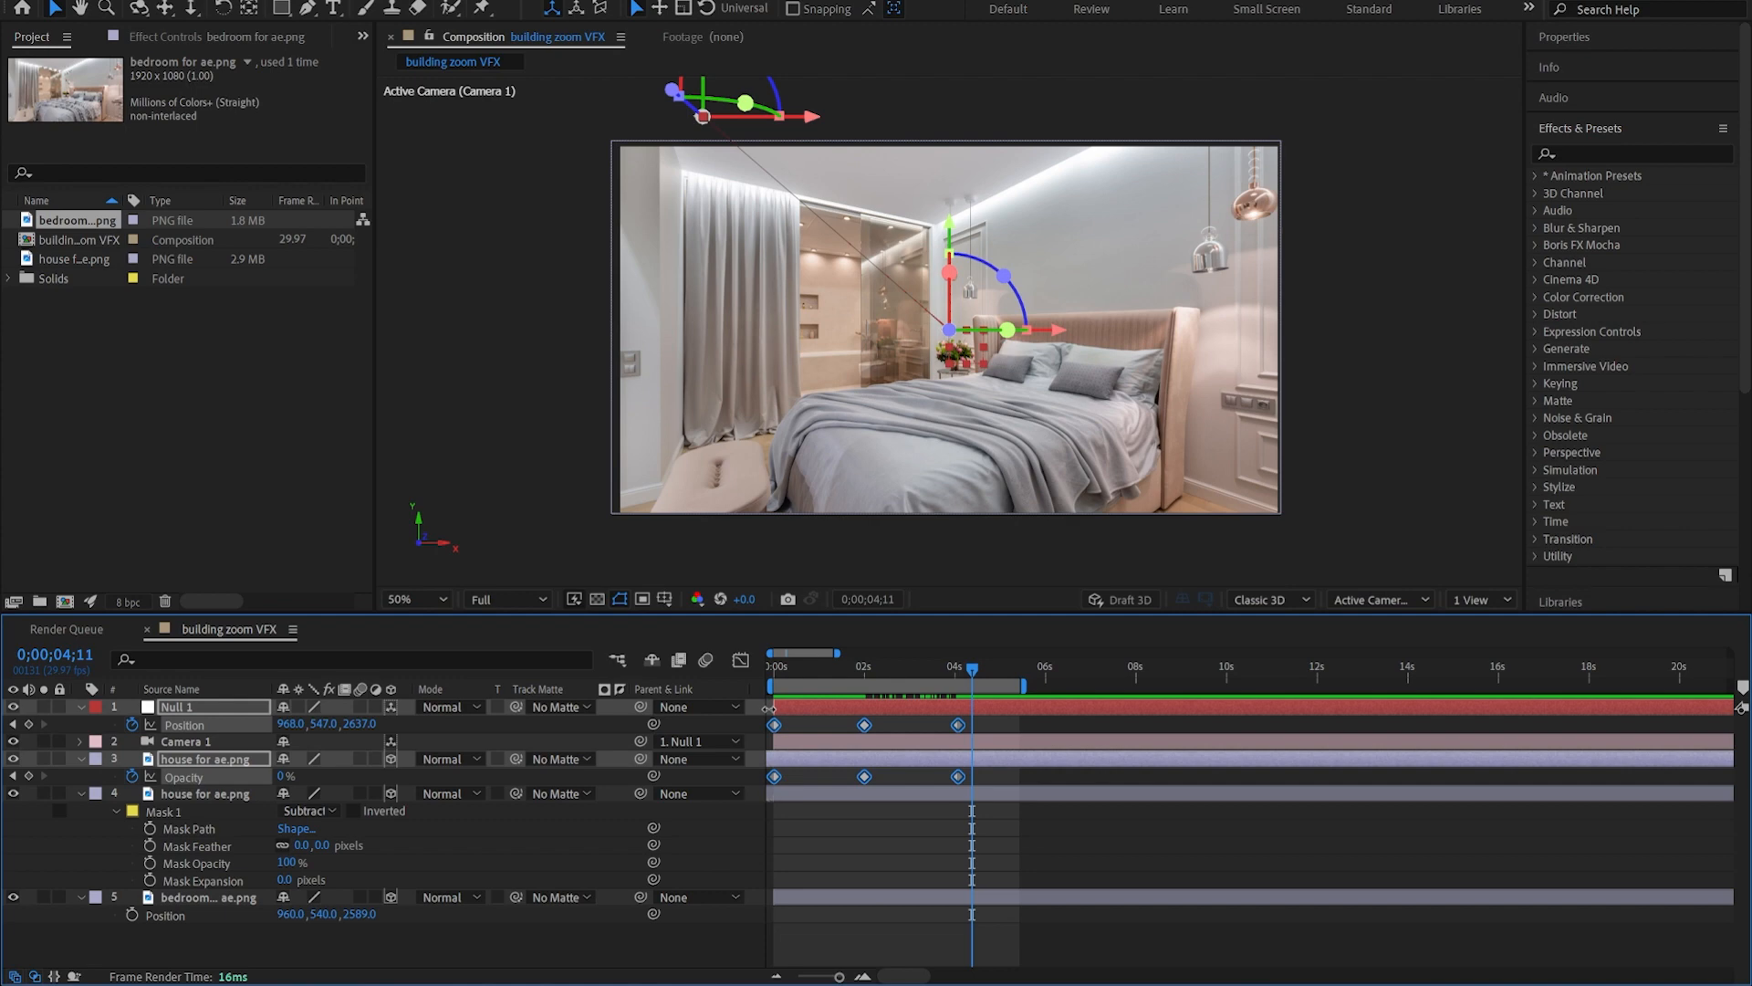
key("Home")
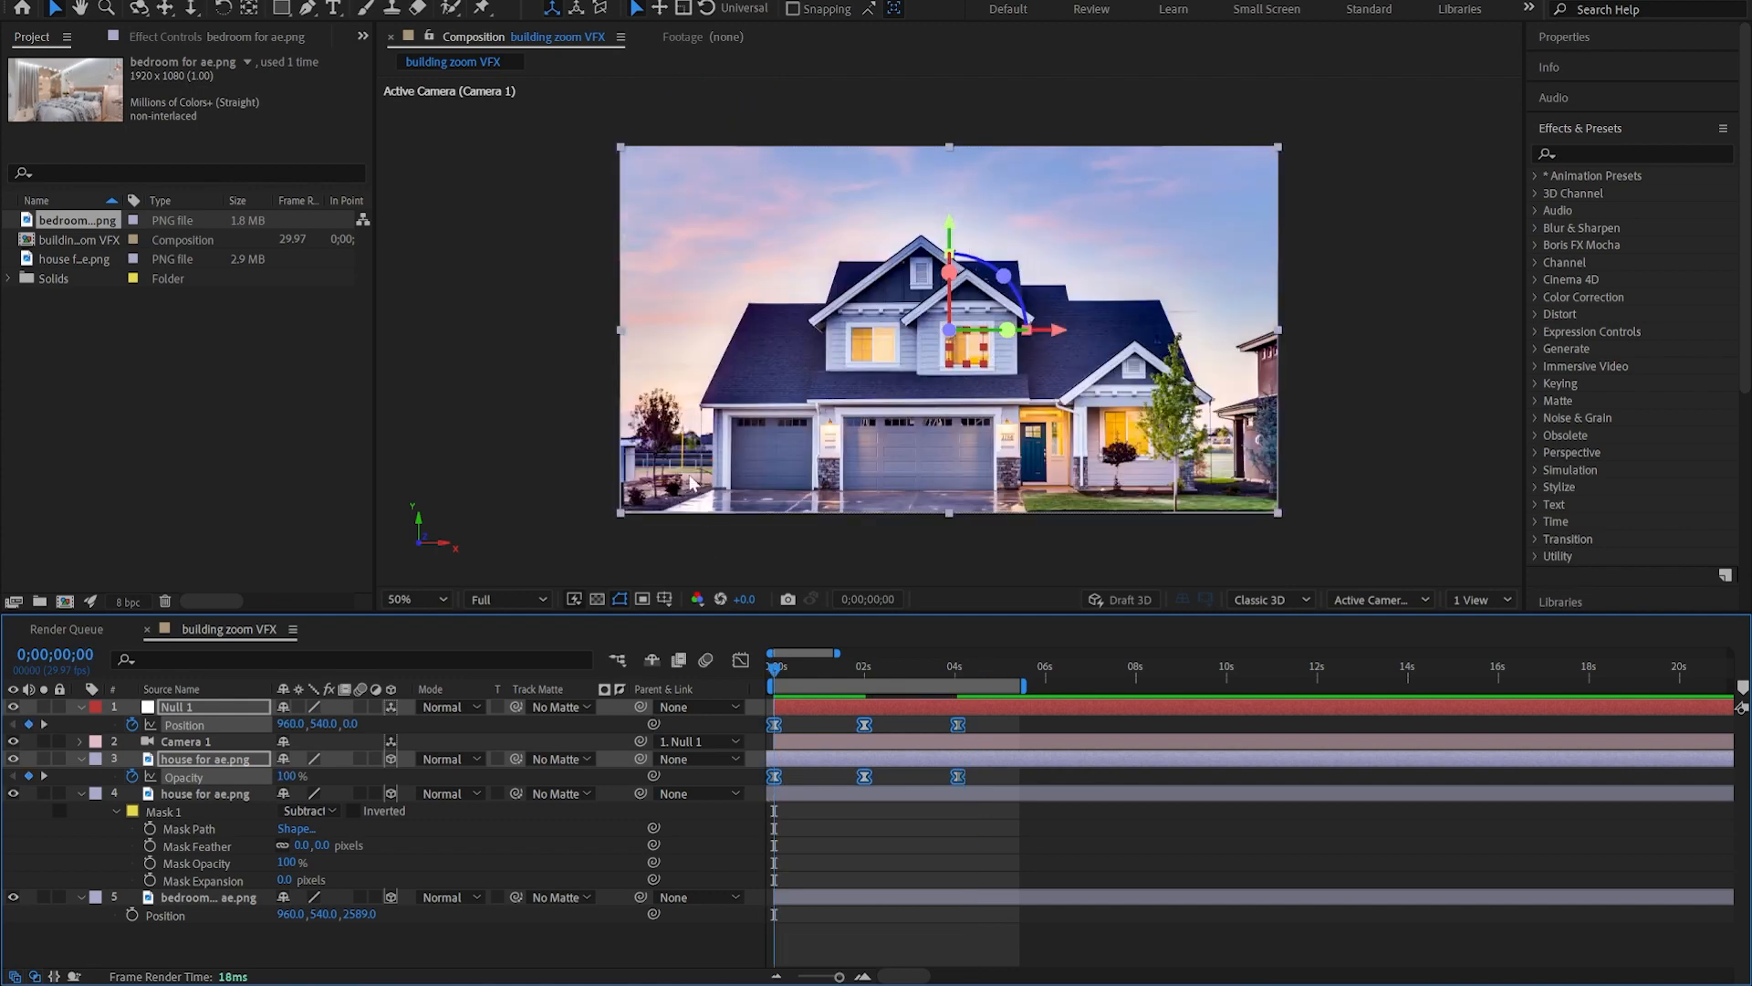
left_click(517, 307)
Preview the eased camera move through the window in a maximized composition view at 100% magnification.
key("grave")
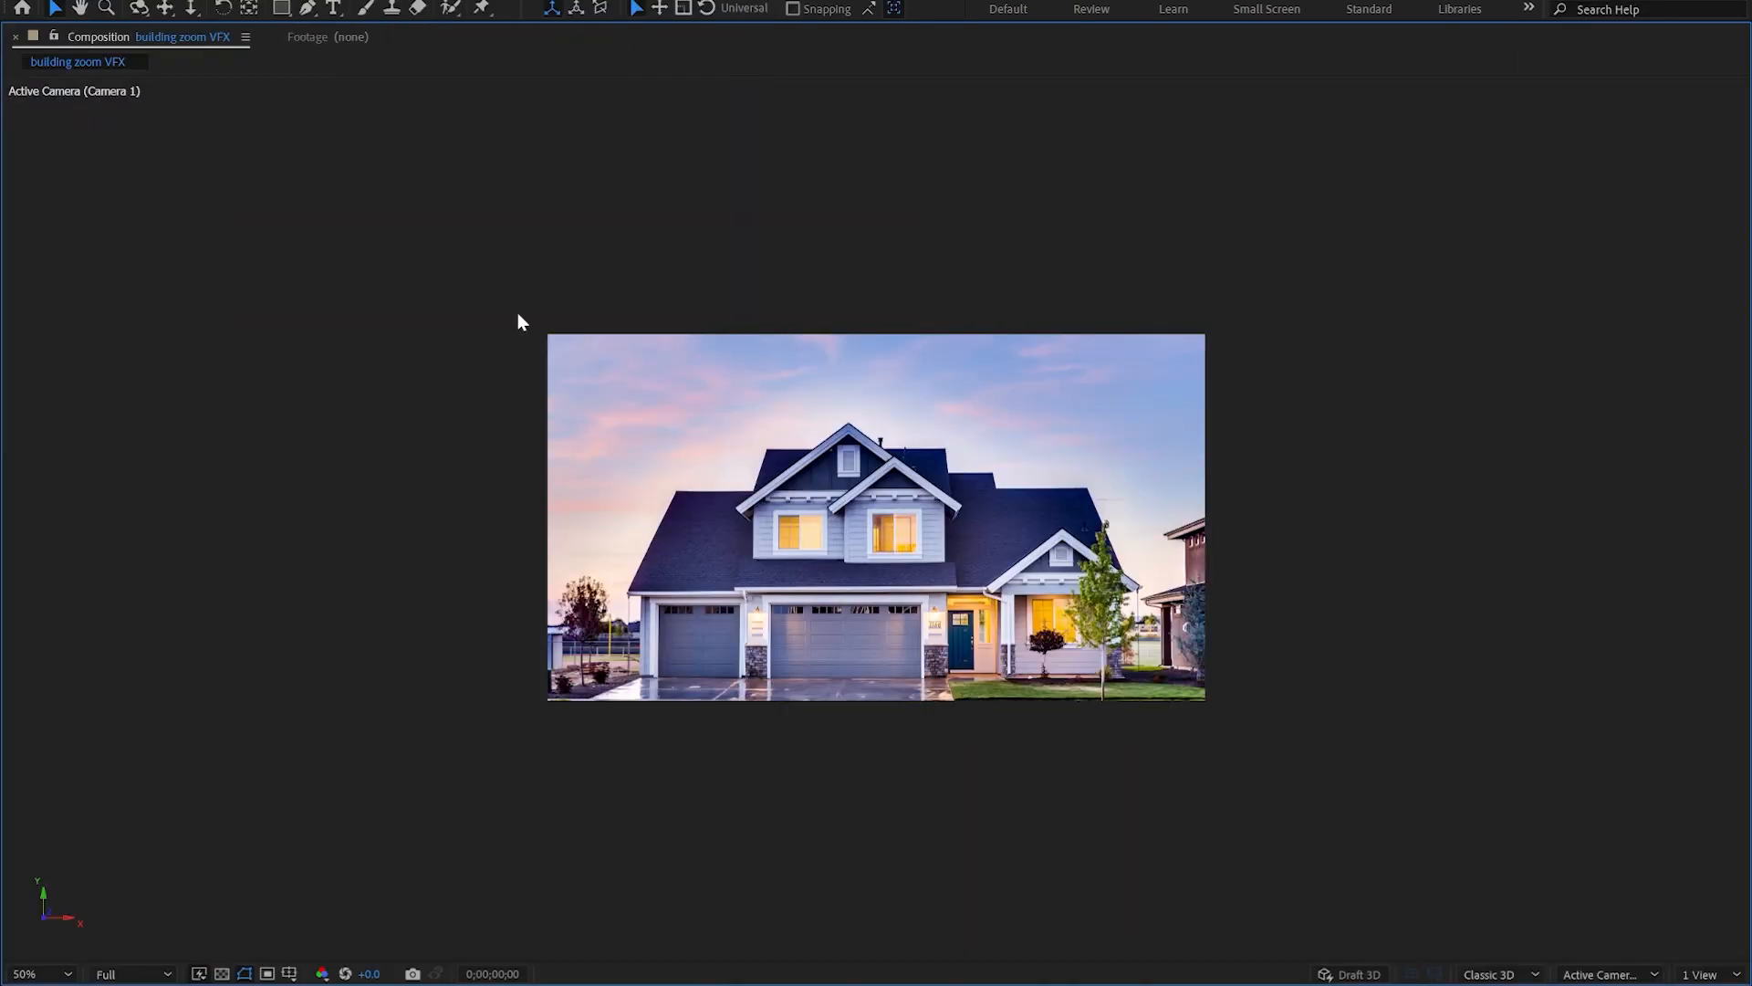
key("slash")
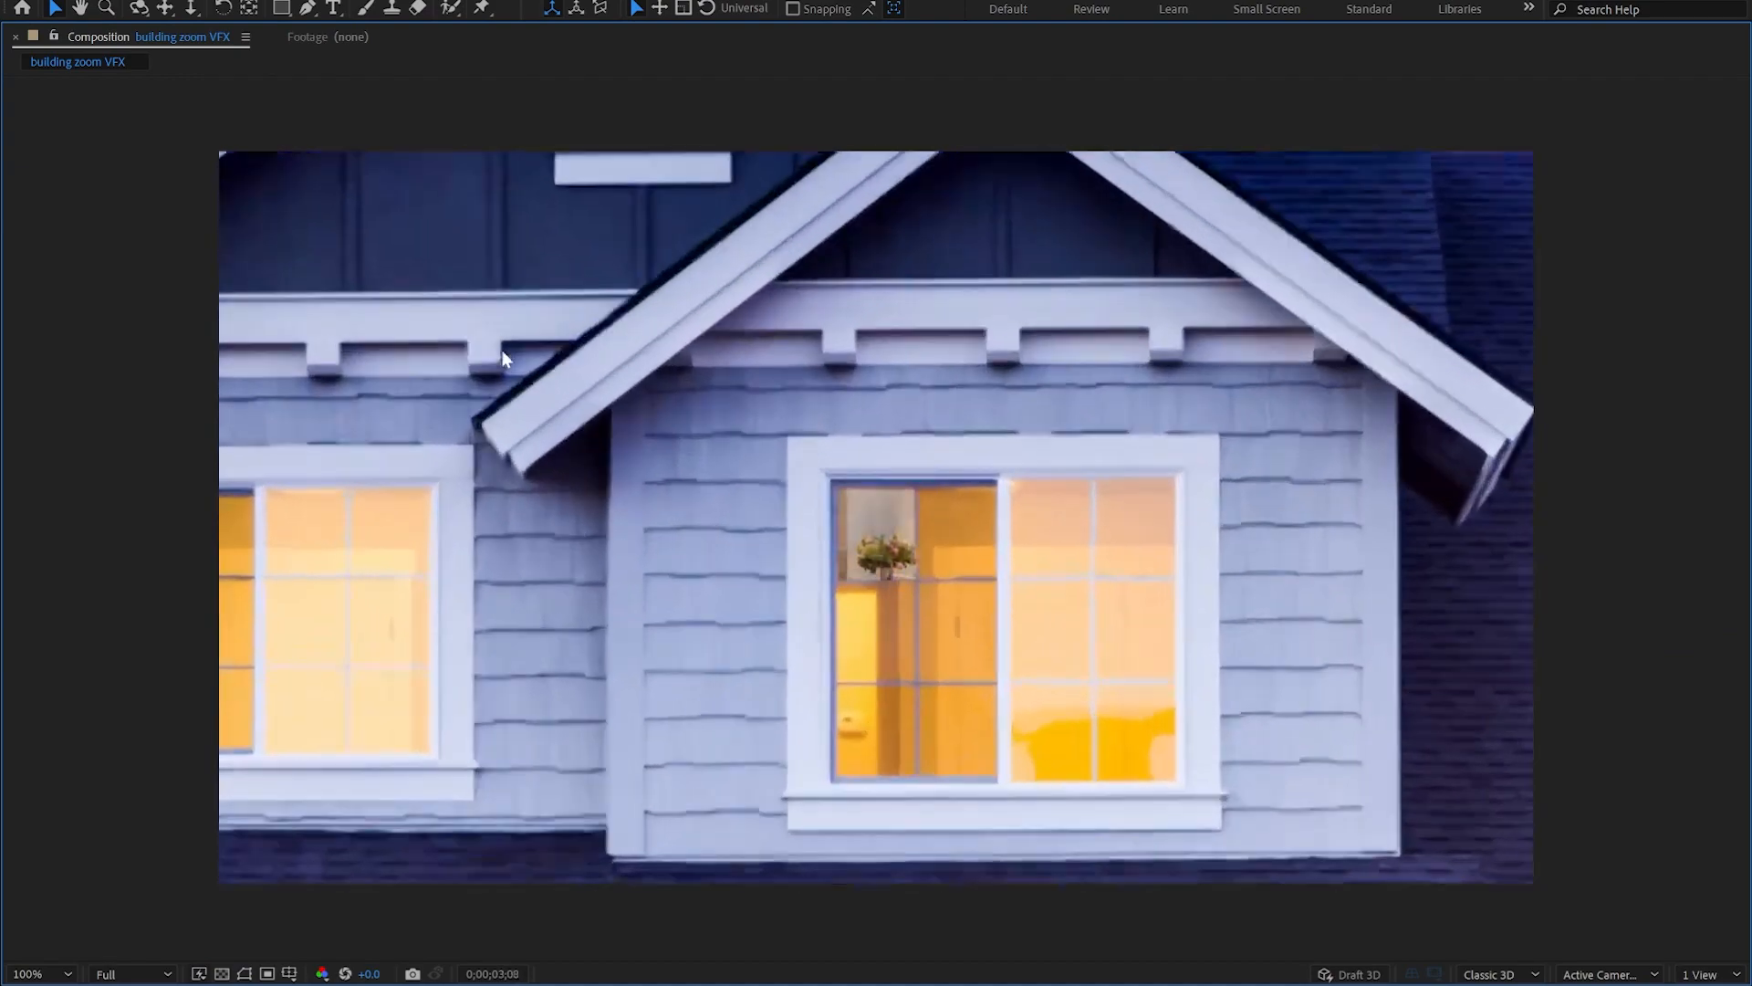
key("space")
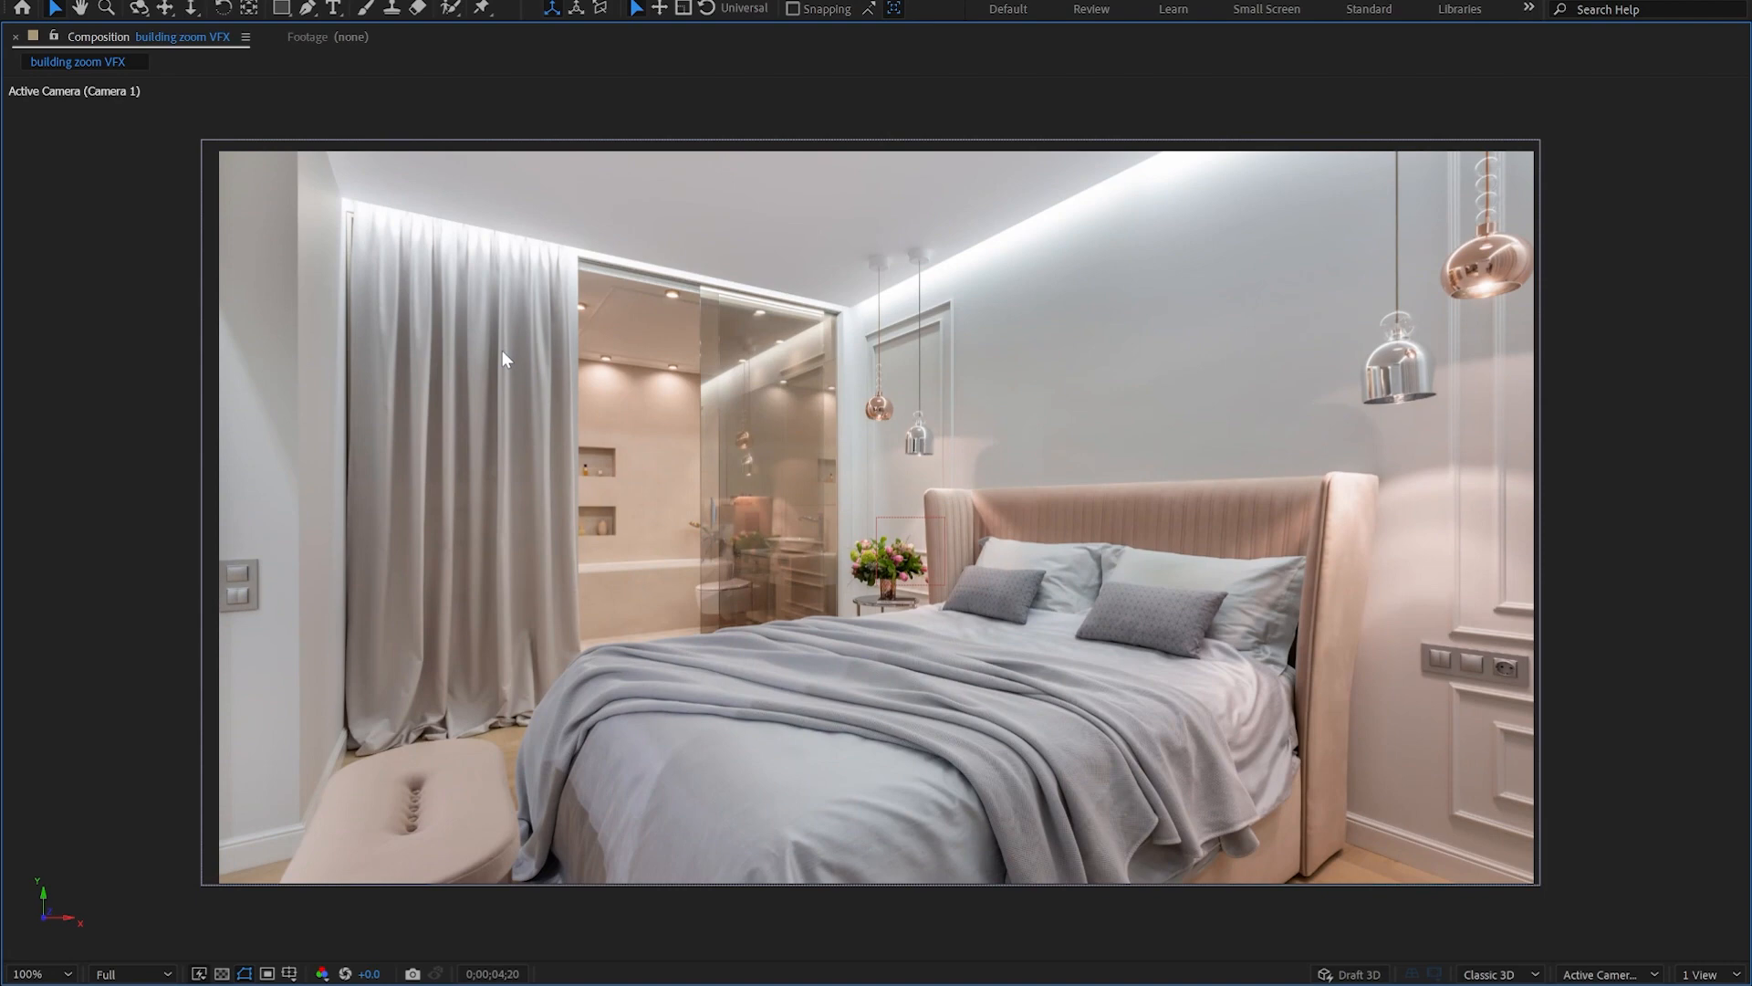
key("grave")
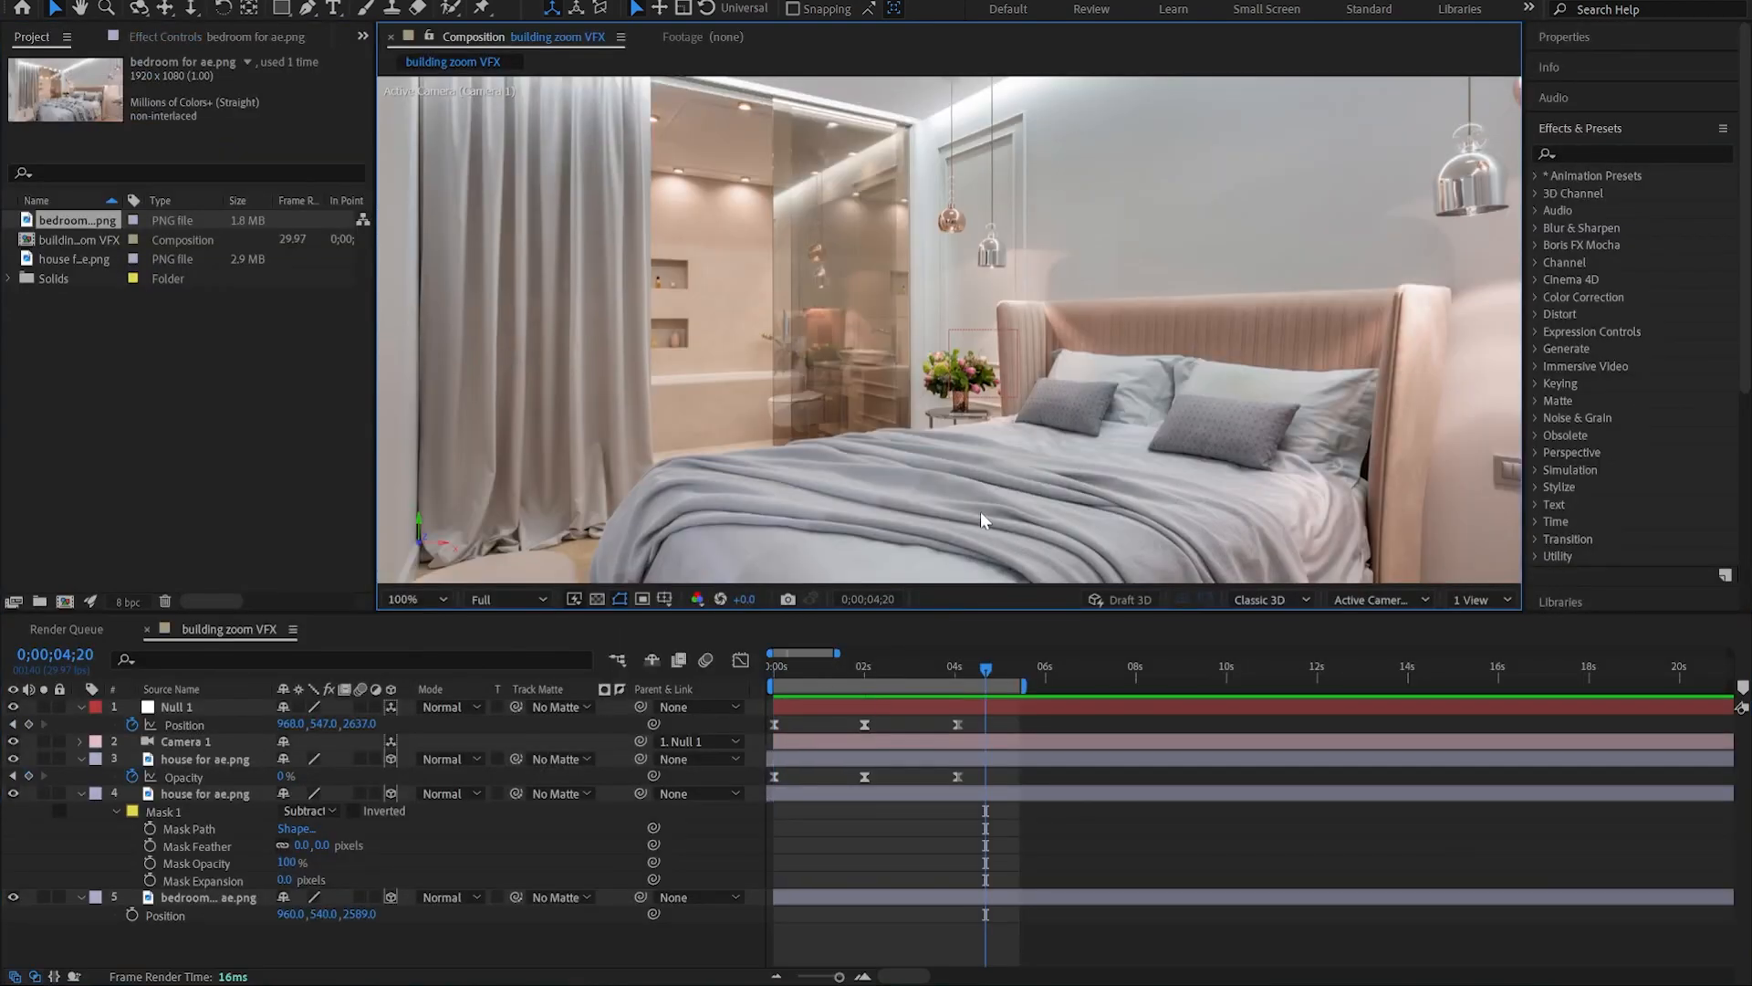
Stretch all Position and Opacity keyframes proportionally so the last ones fall at about 8 seconds, and extend the work area end to just under 9 seconds.
scroll(980, 511, "down", 1)
left_click_drag(973, 772, 757, 699)
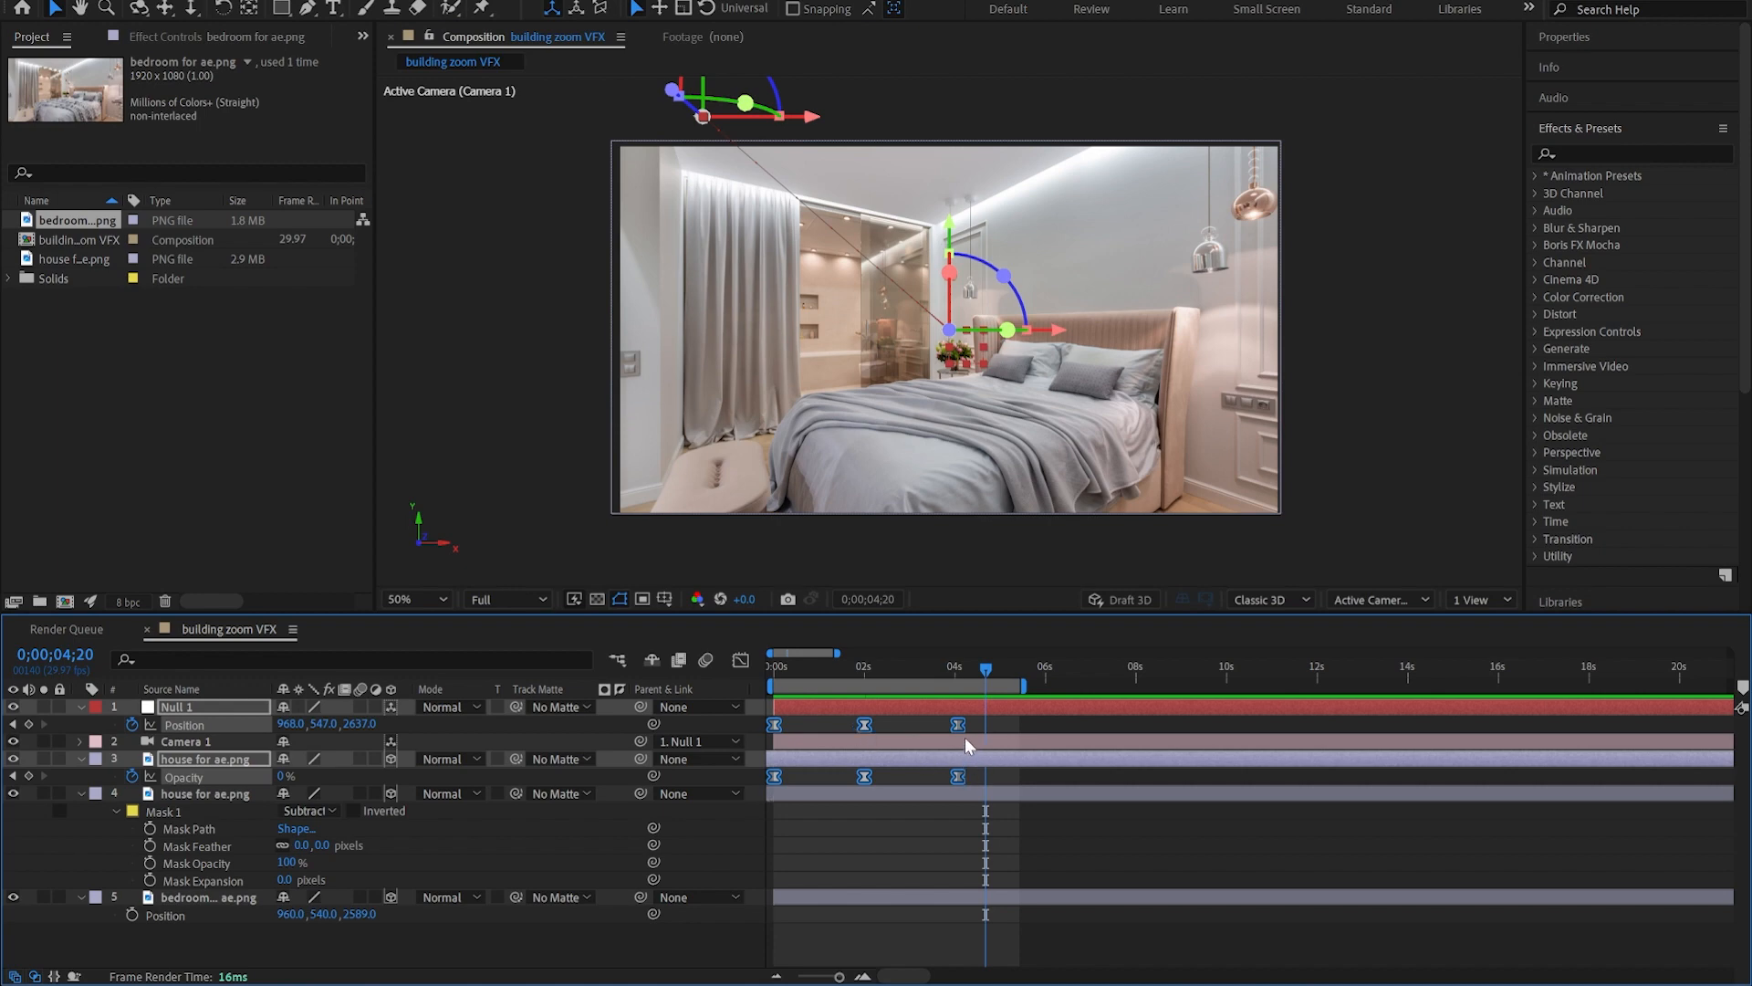
left_click_drag(960, 729, 1140, 736)
left_click_drag(1023, 685, 1174, 697)
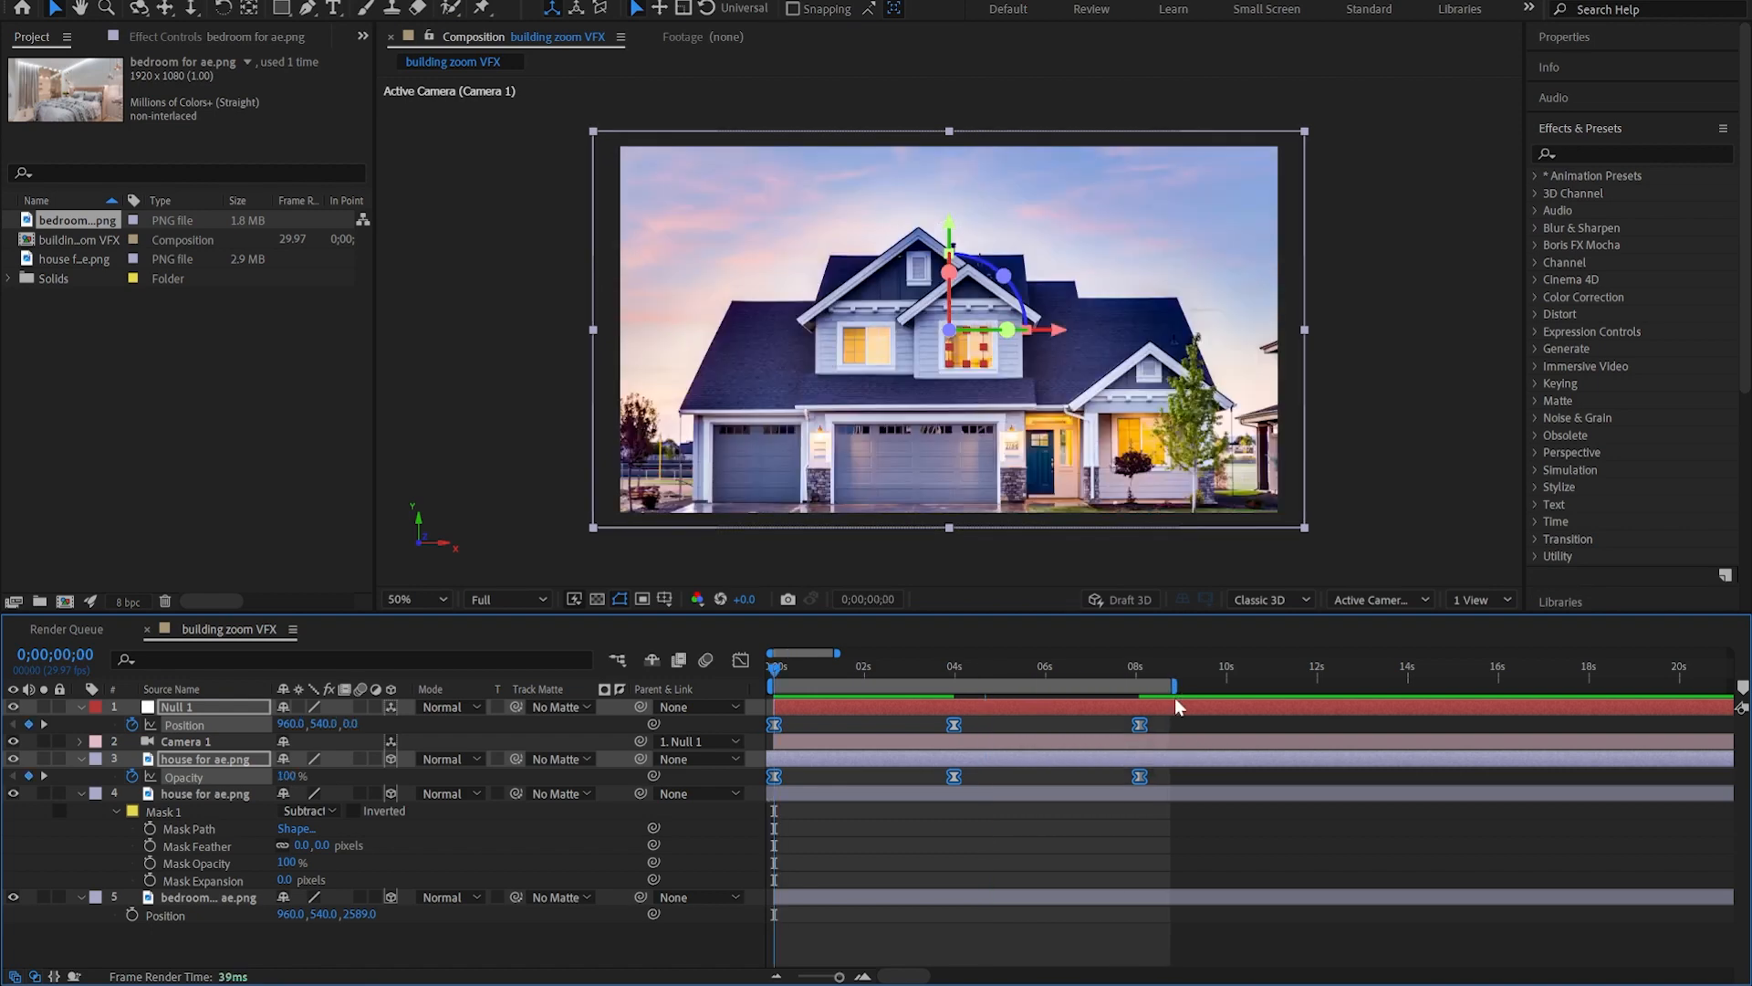
Play the slowed-down zoom from the start in the maximized composition view at 100%, and restore the normal layout.
key("Home")
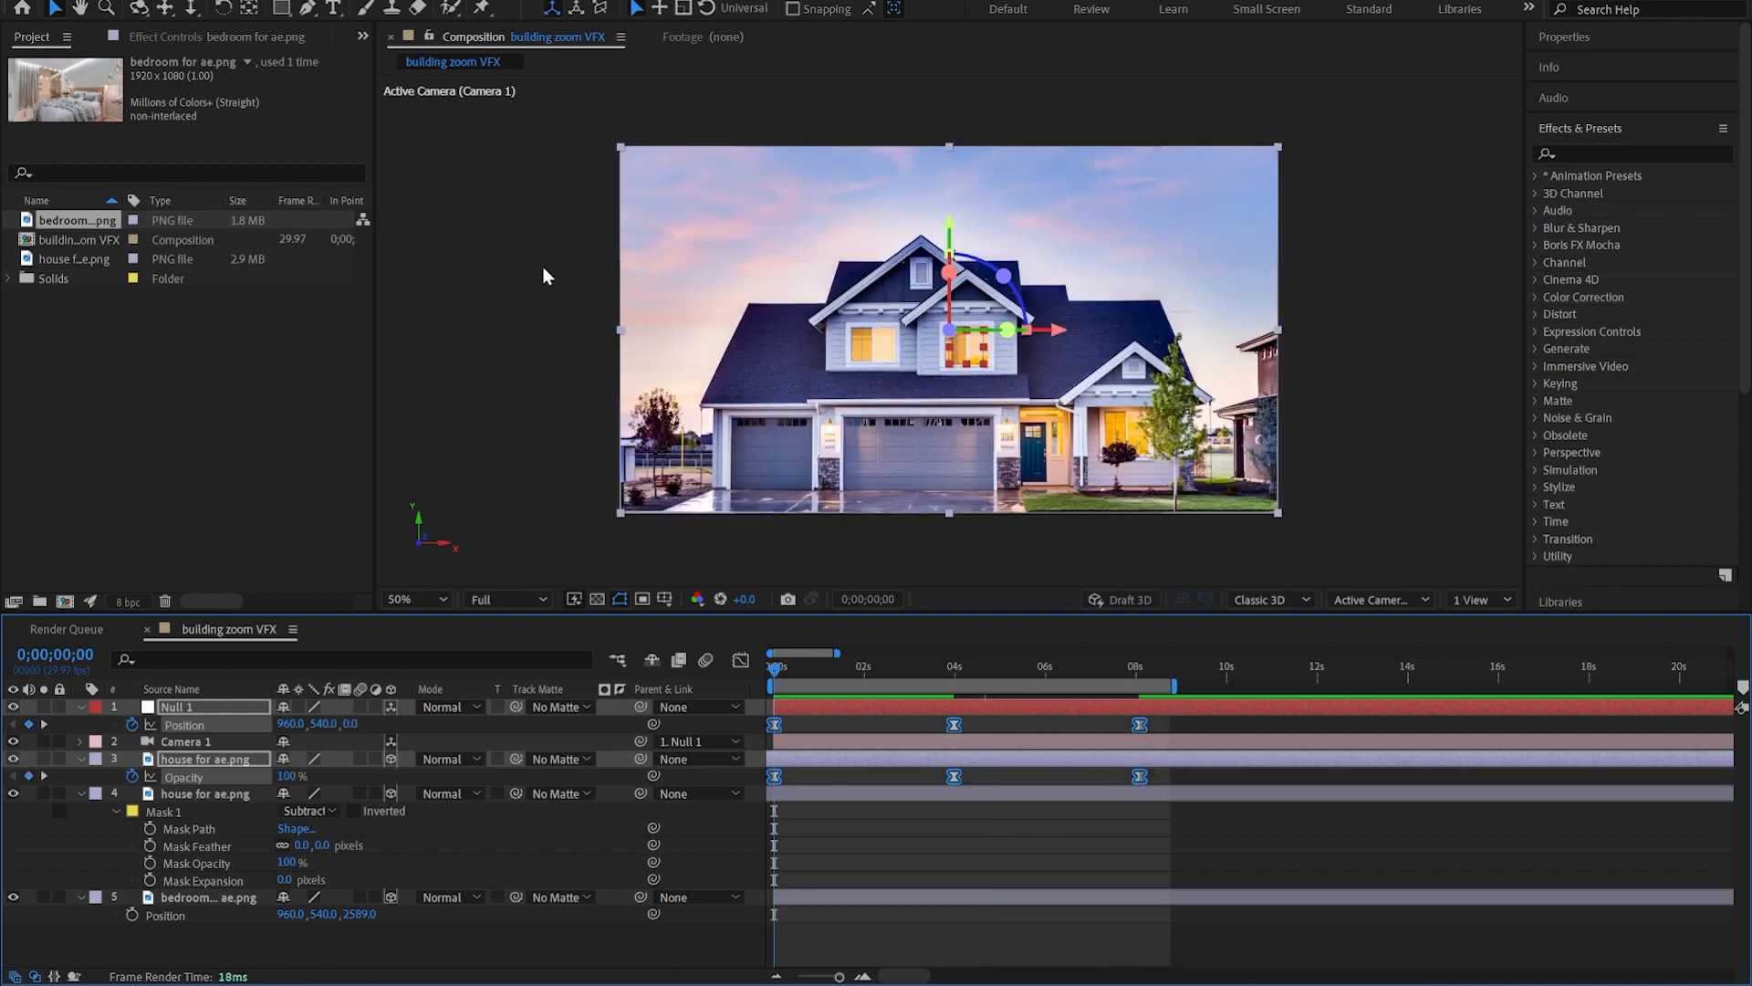
key("grave")
key("slash")
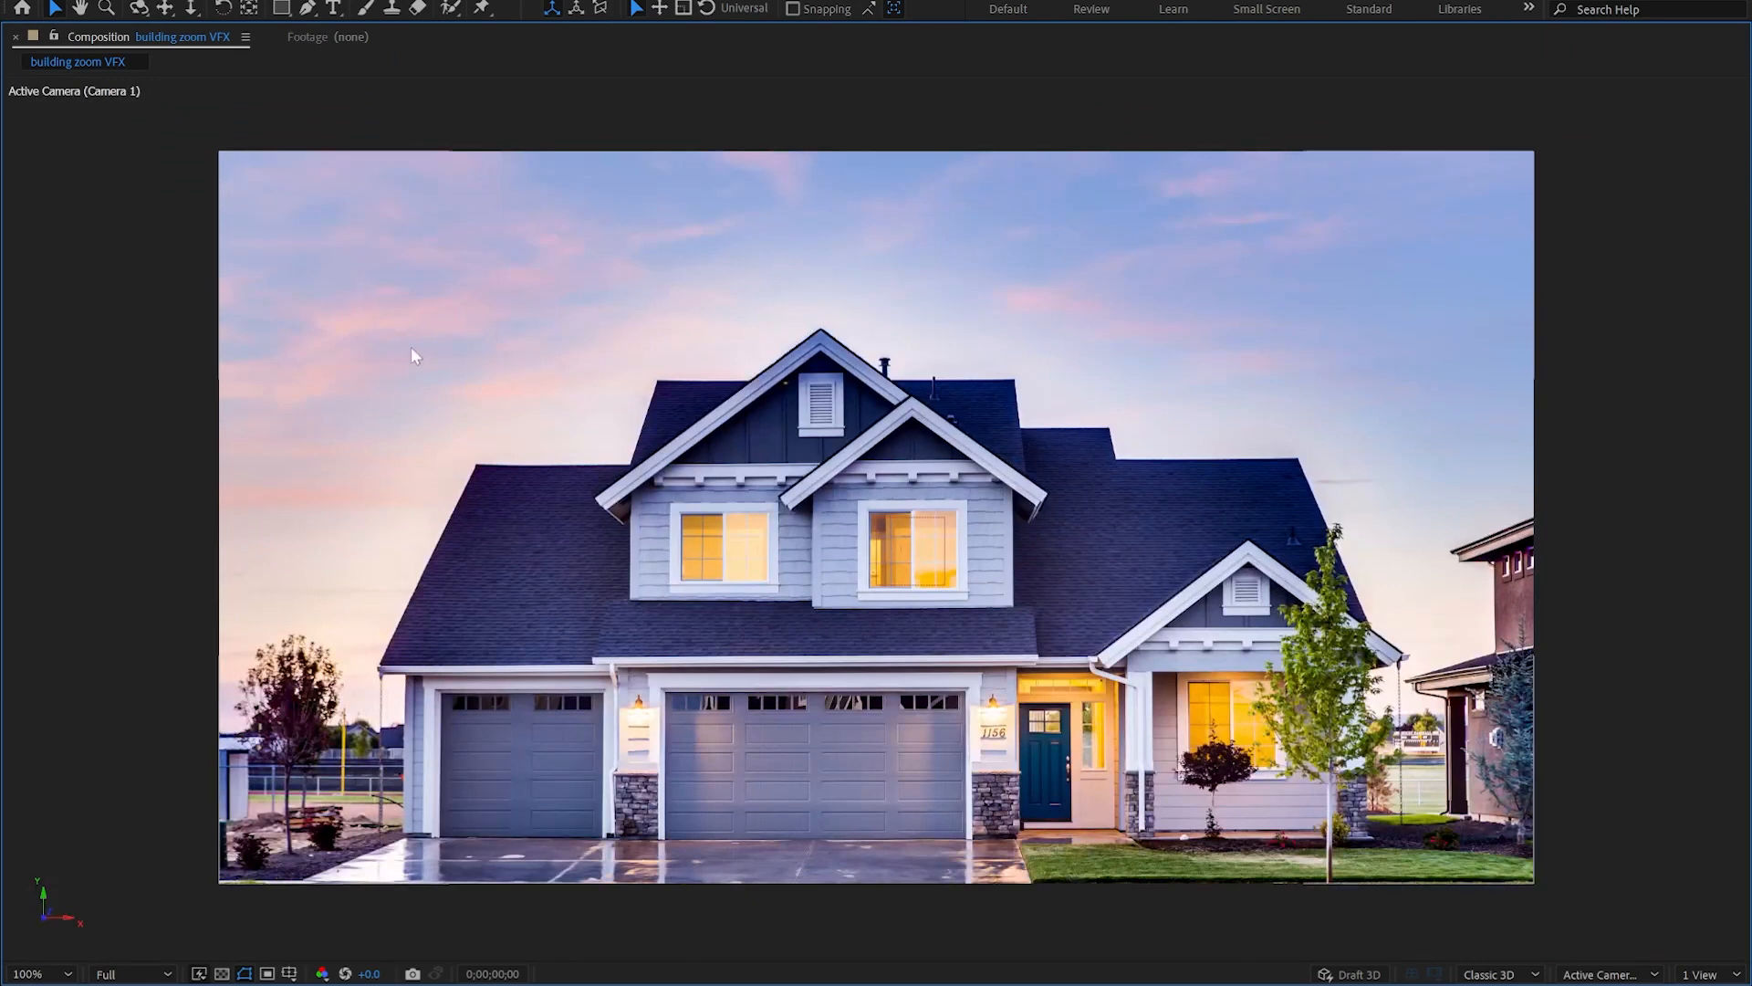
key("space")
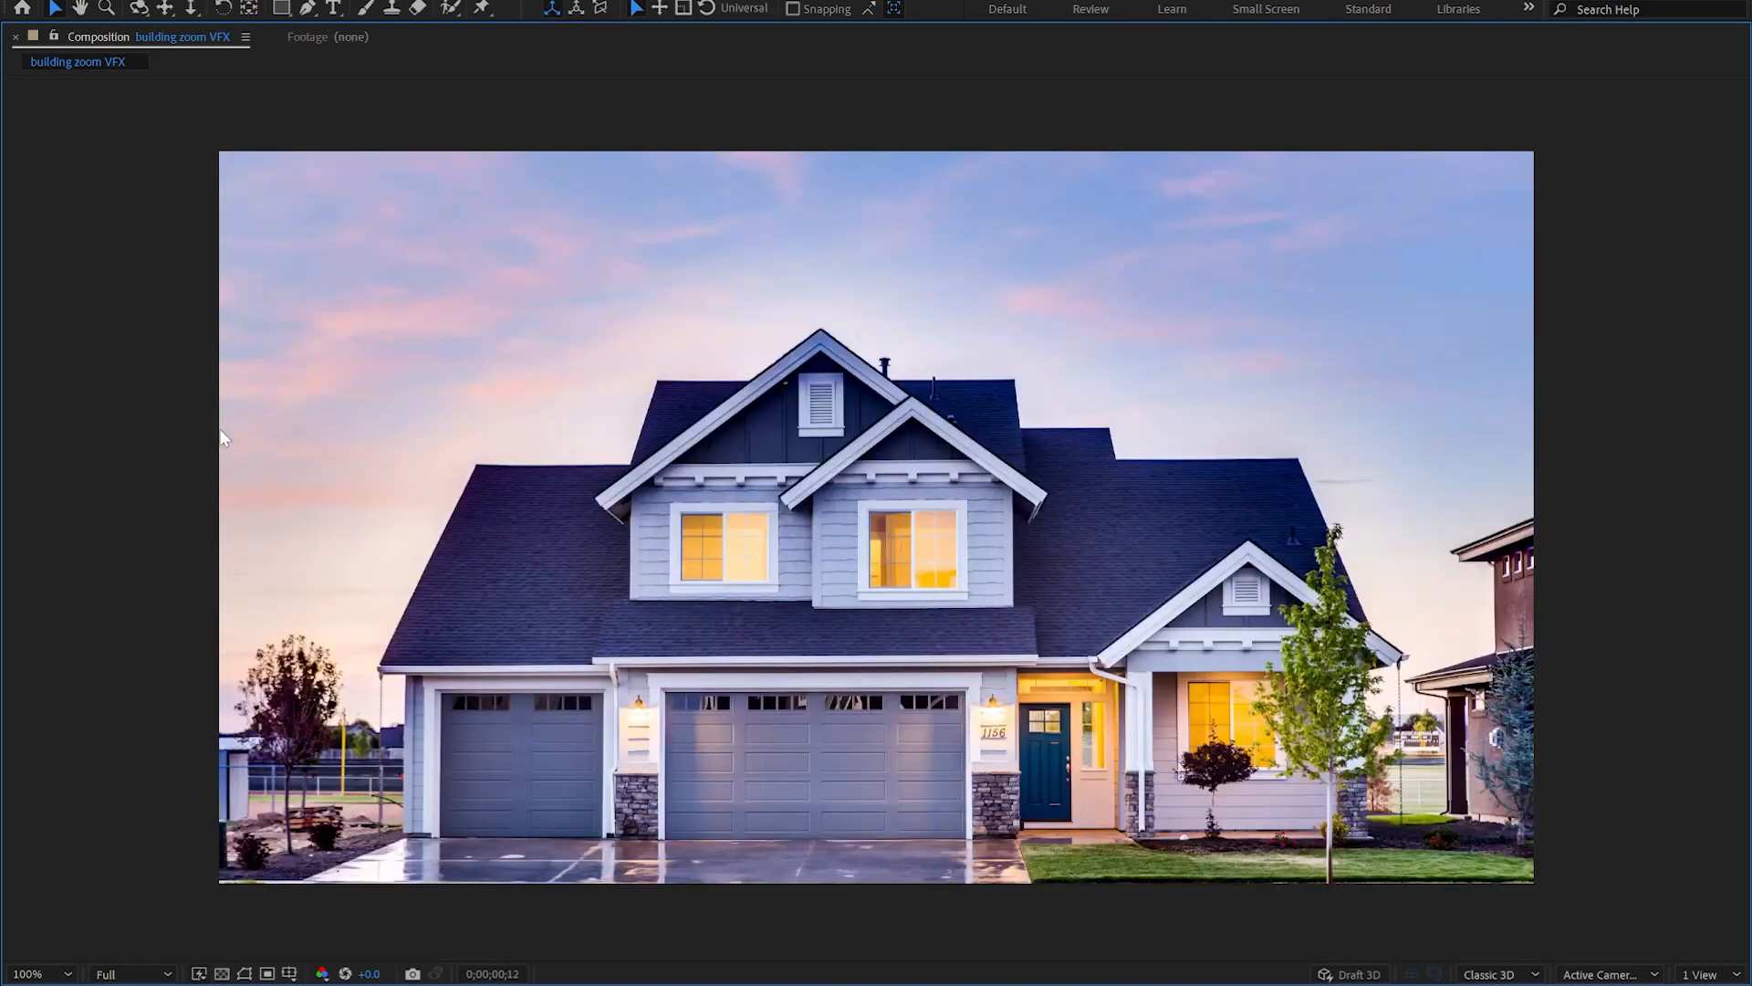
key("grave")
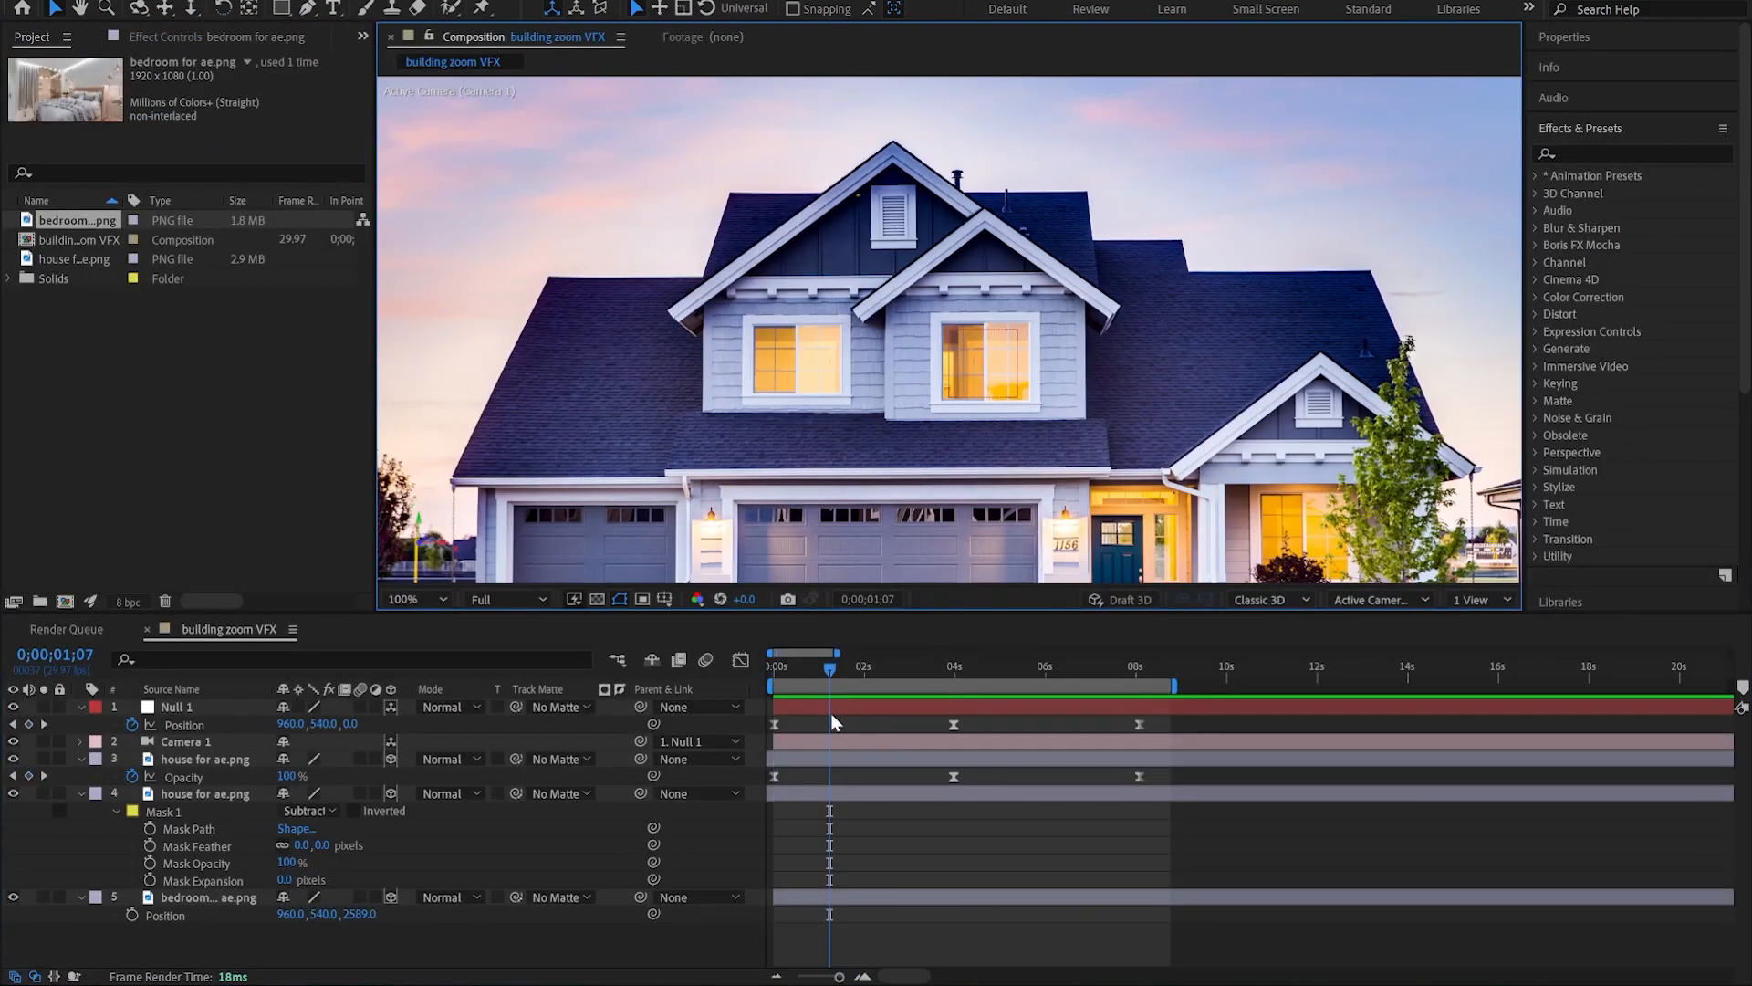
Move the current time to 0;00;02;02 and start the work area there.
left_click(868, 670)
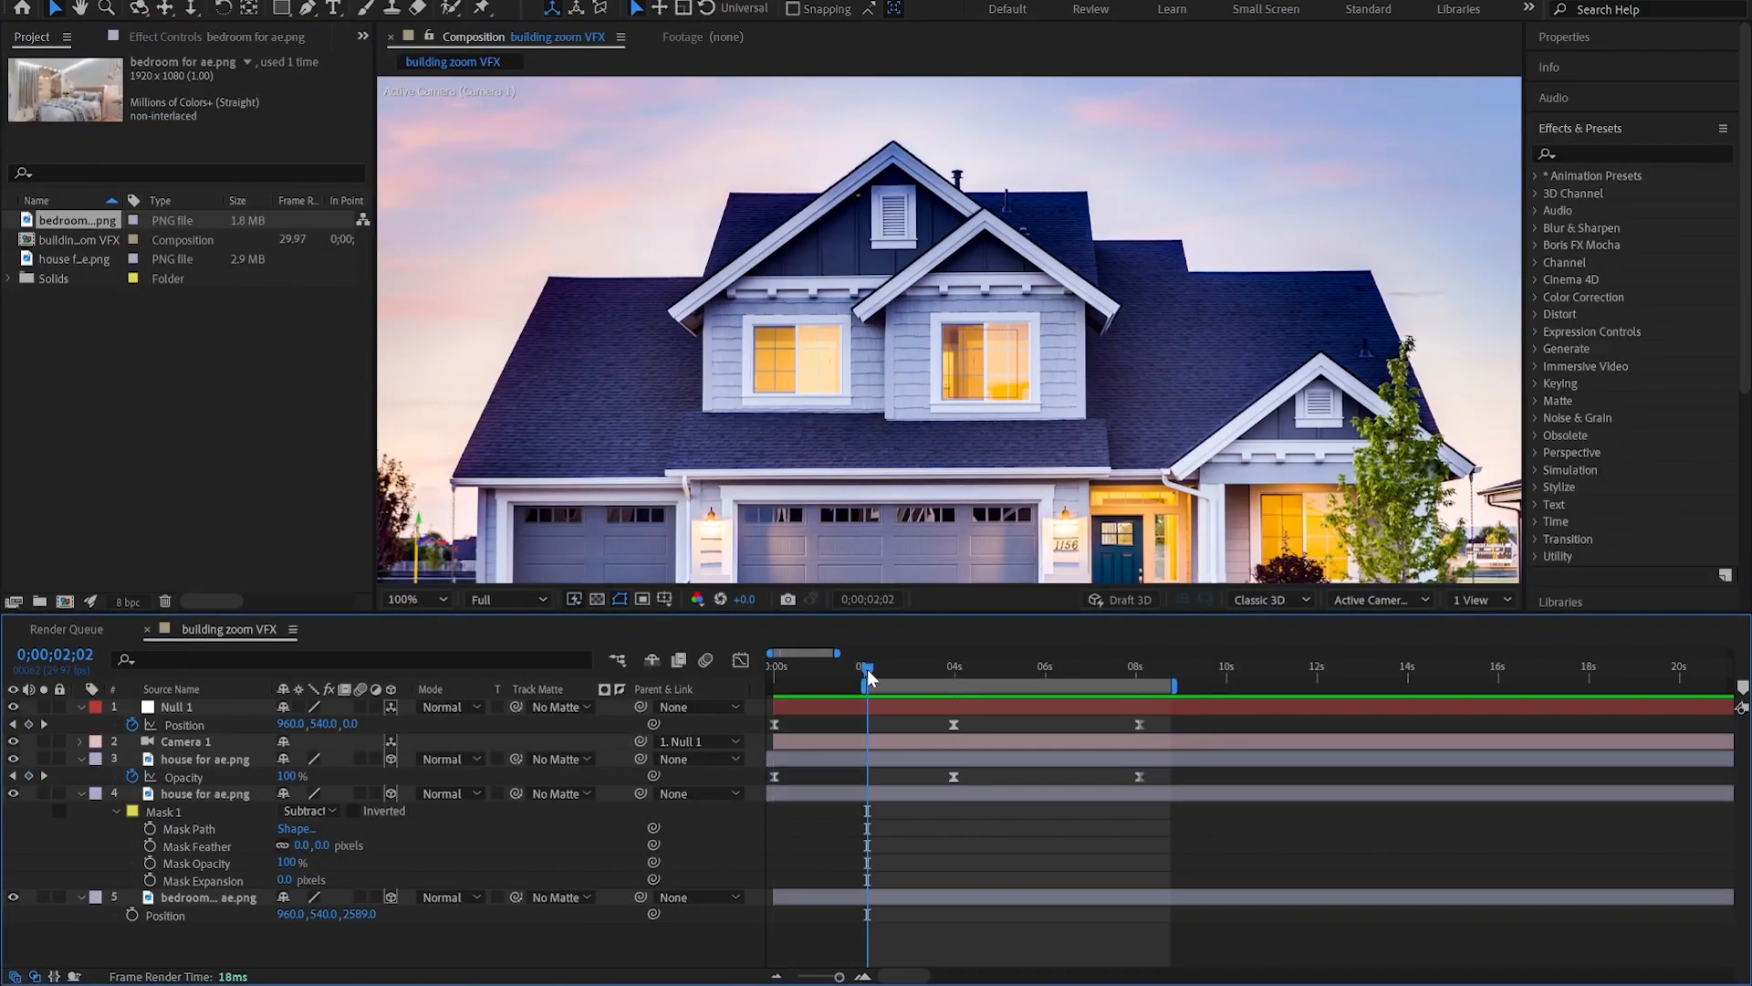